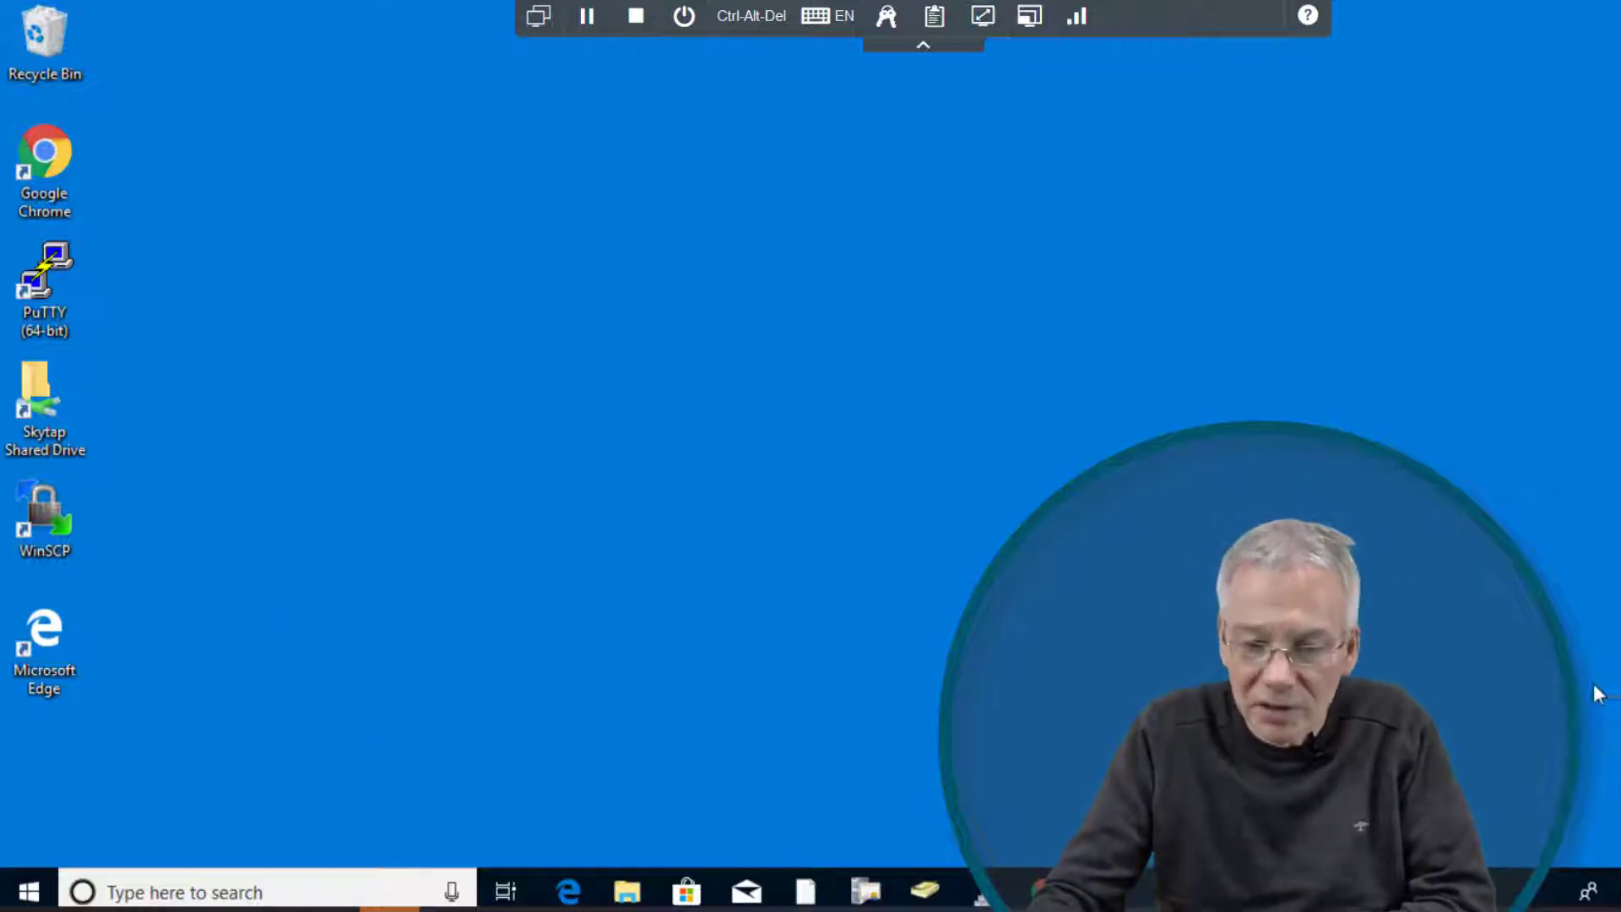
Step: Launch Remote Desktop Connection (mstsc) and start connecting to member.example.demo
right_click(30, 893)
left_click(88, 773)
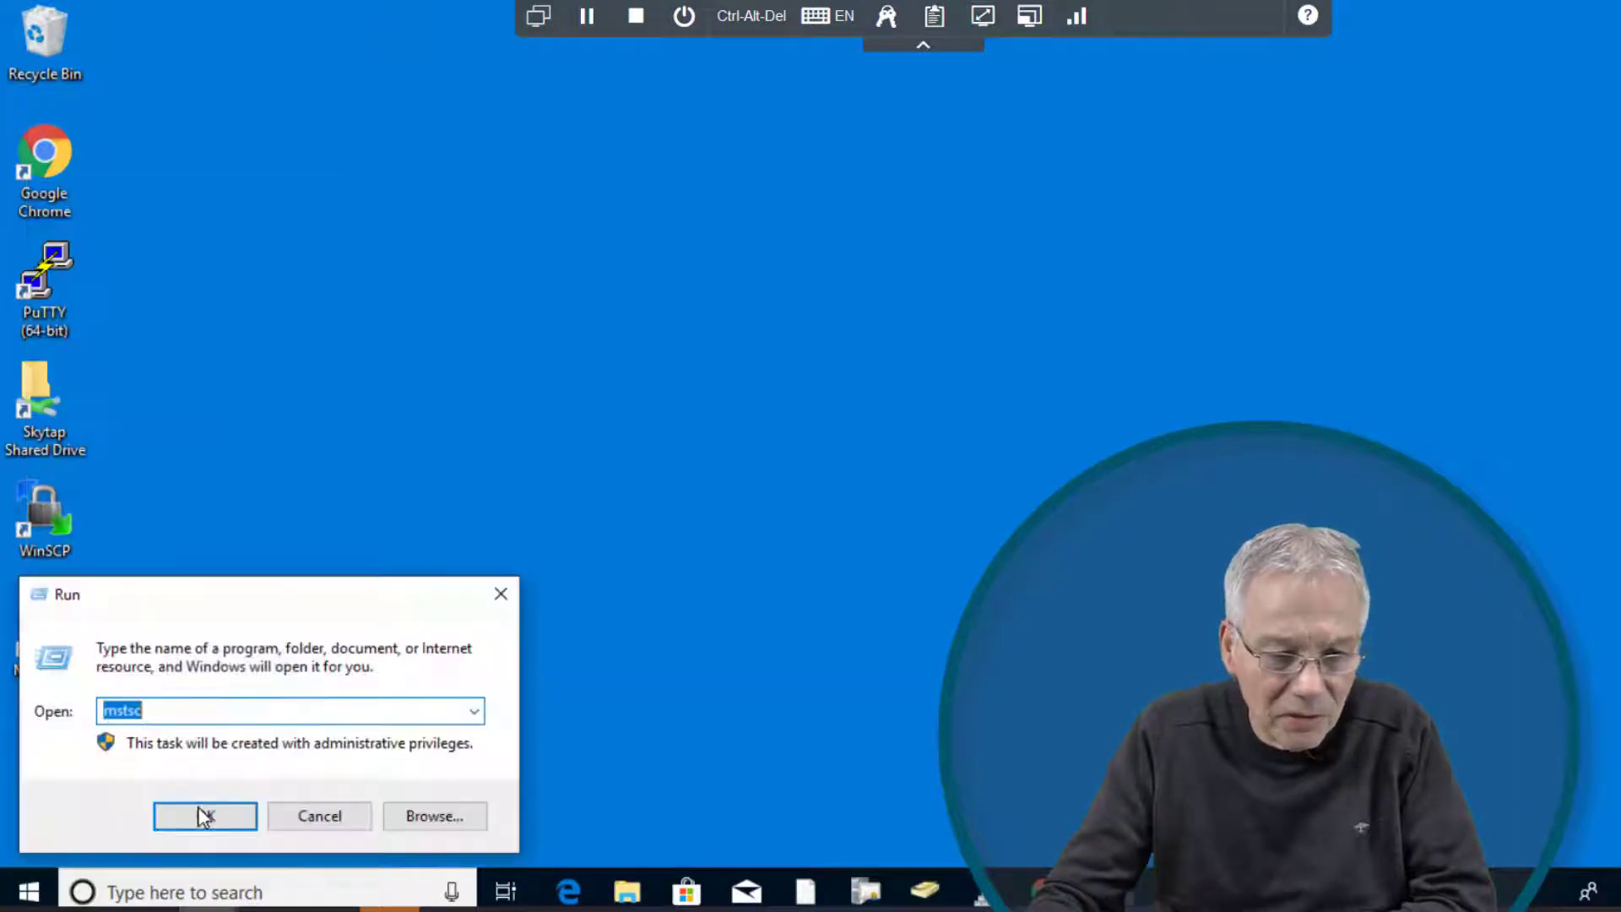
left_click(205, 816)
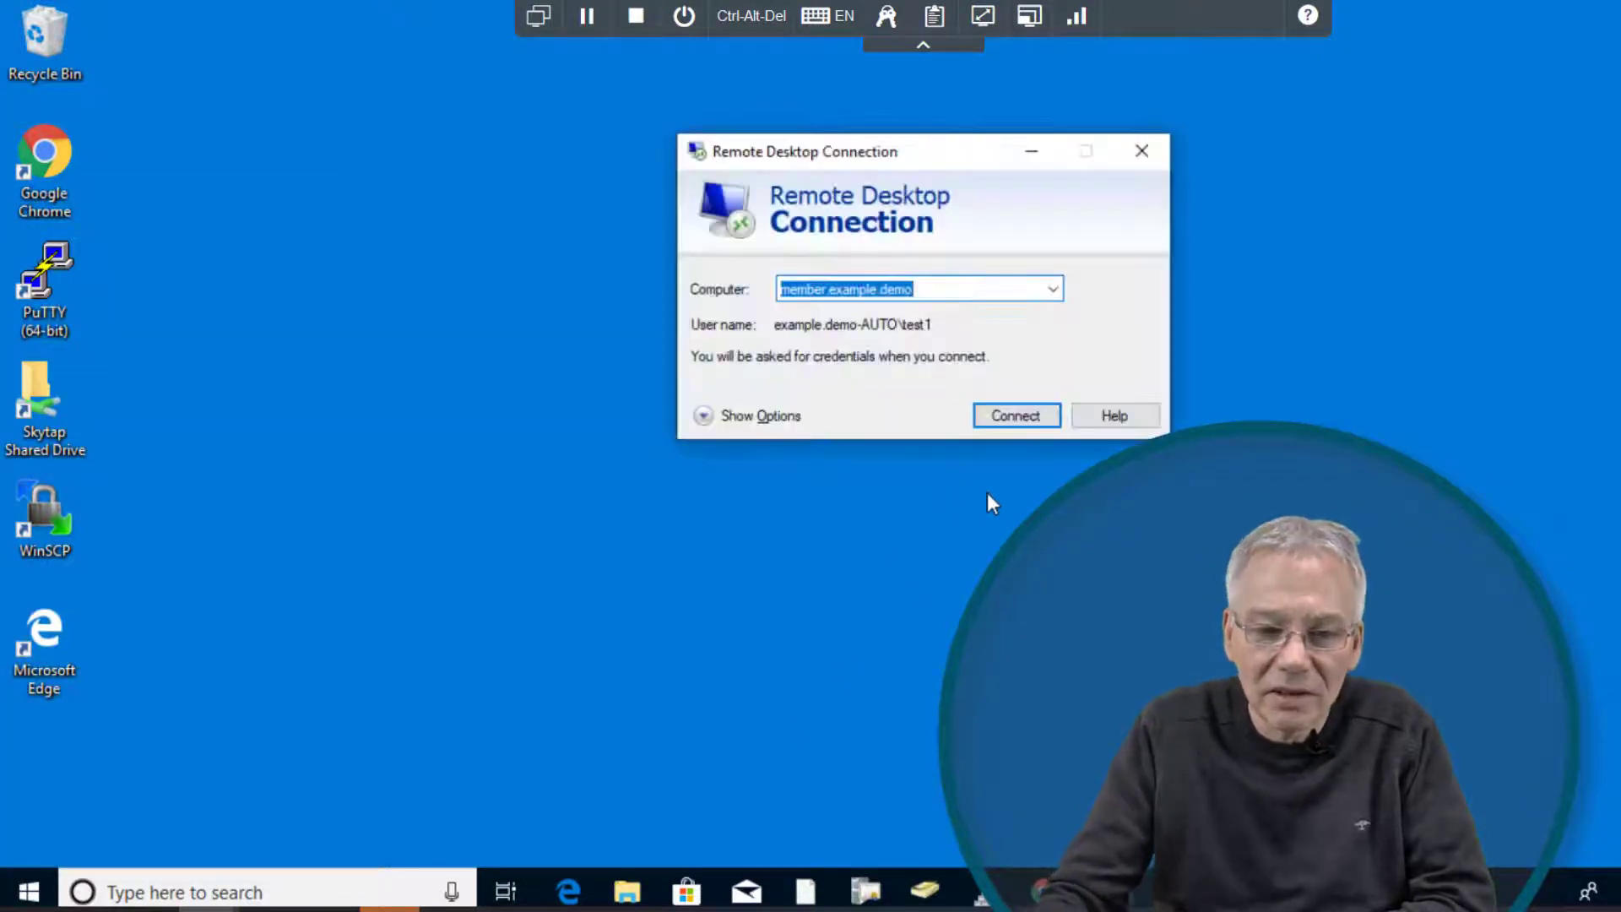
left_click(1024, 414)
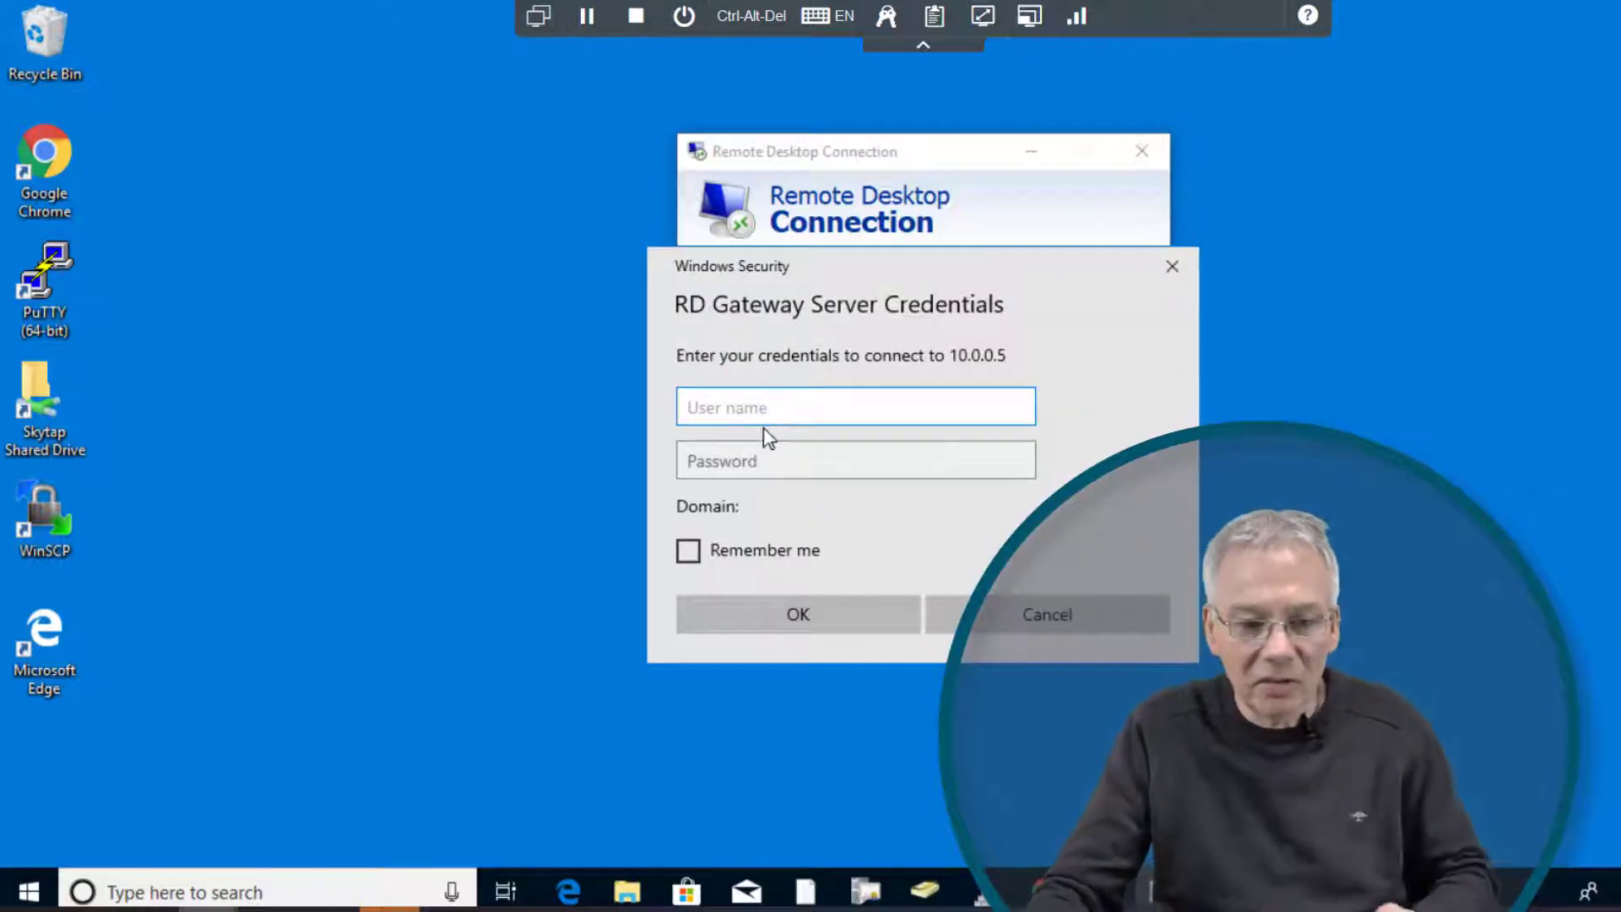
Step: Enter the gateway username and password using the on-screen keyboard and submit them
type("example")
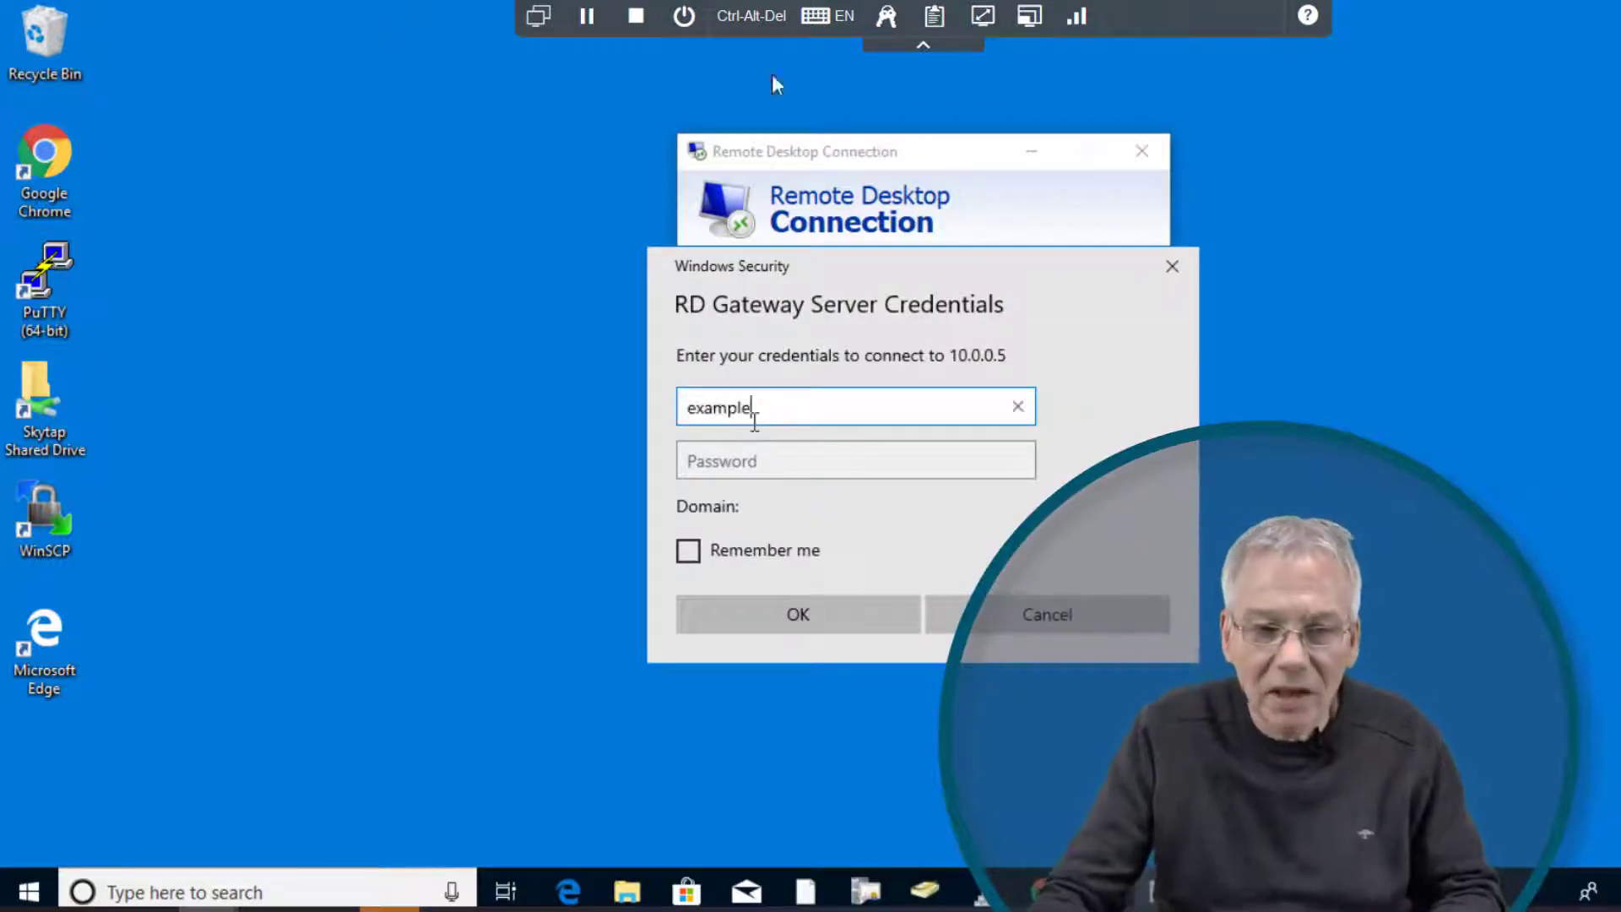
left_click(842, 21)
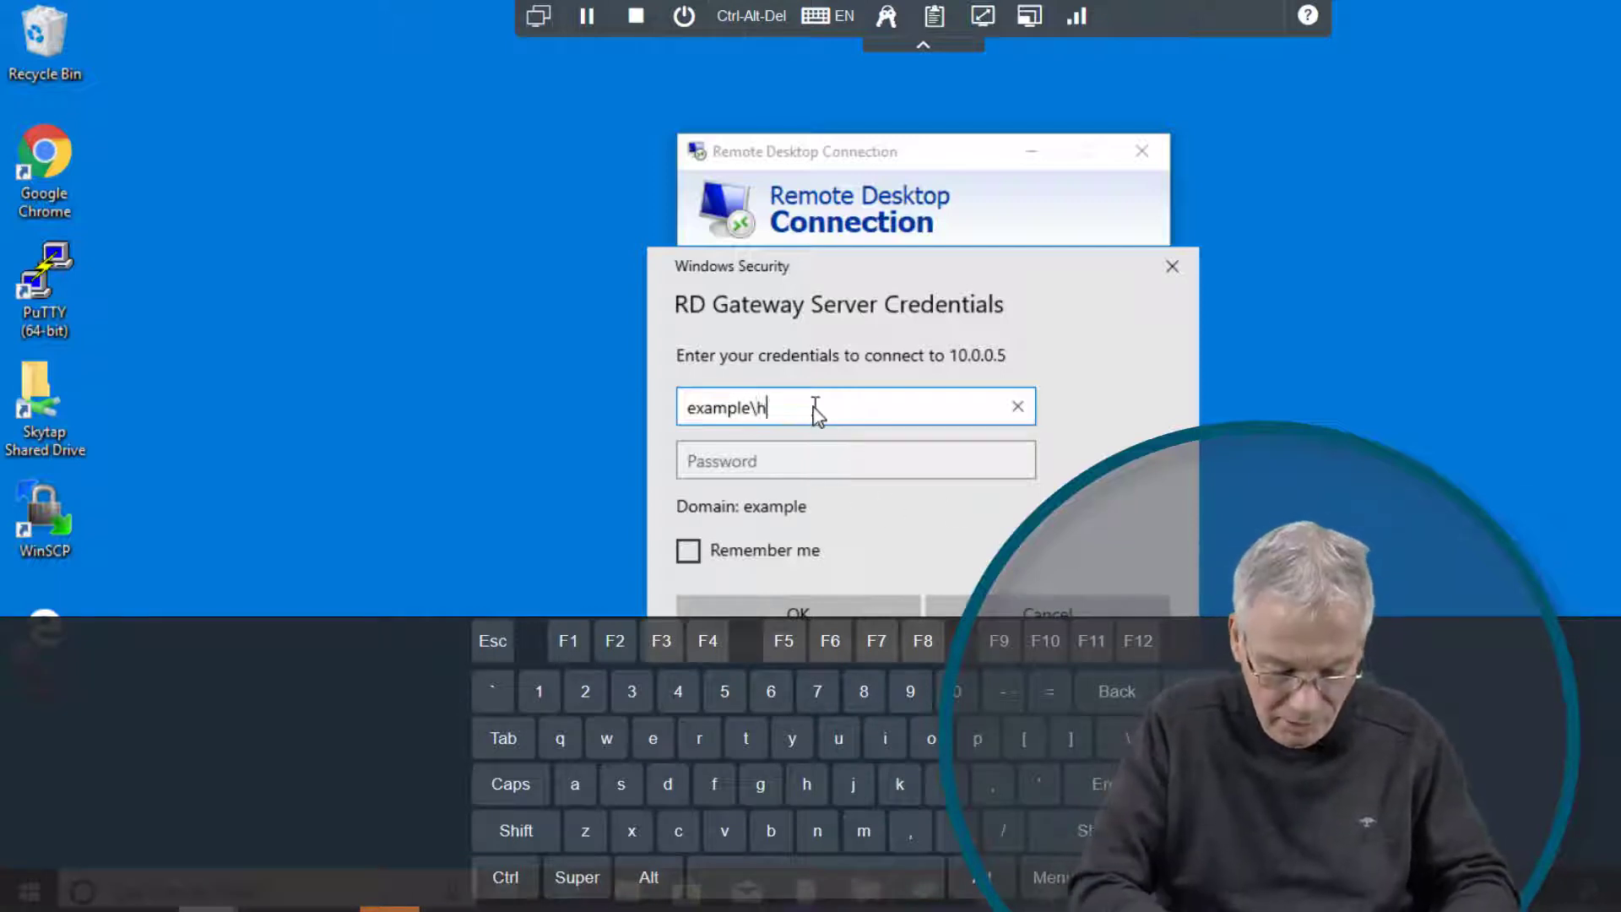
type("hweihe")
left_click(786, 466)
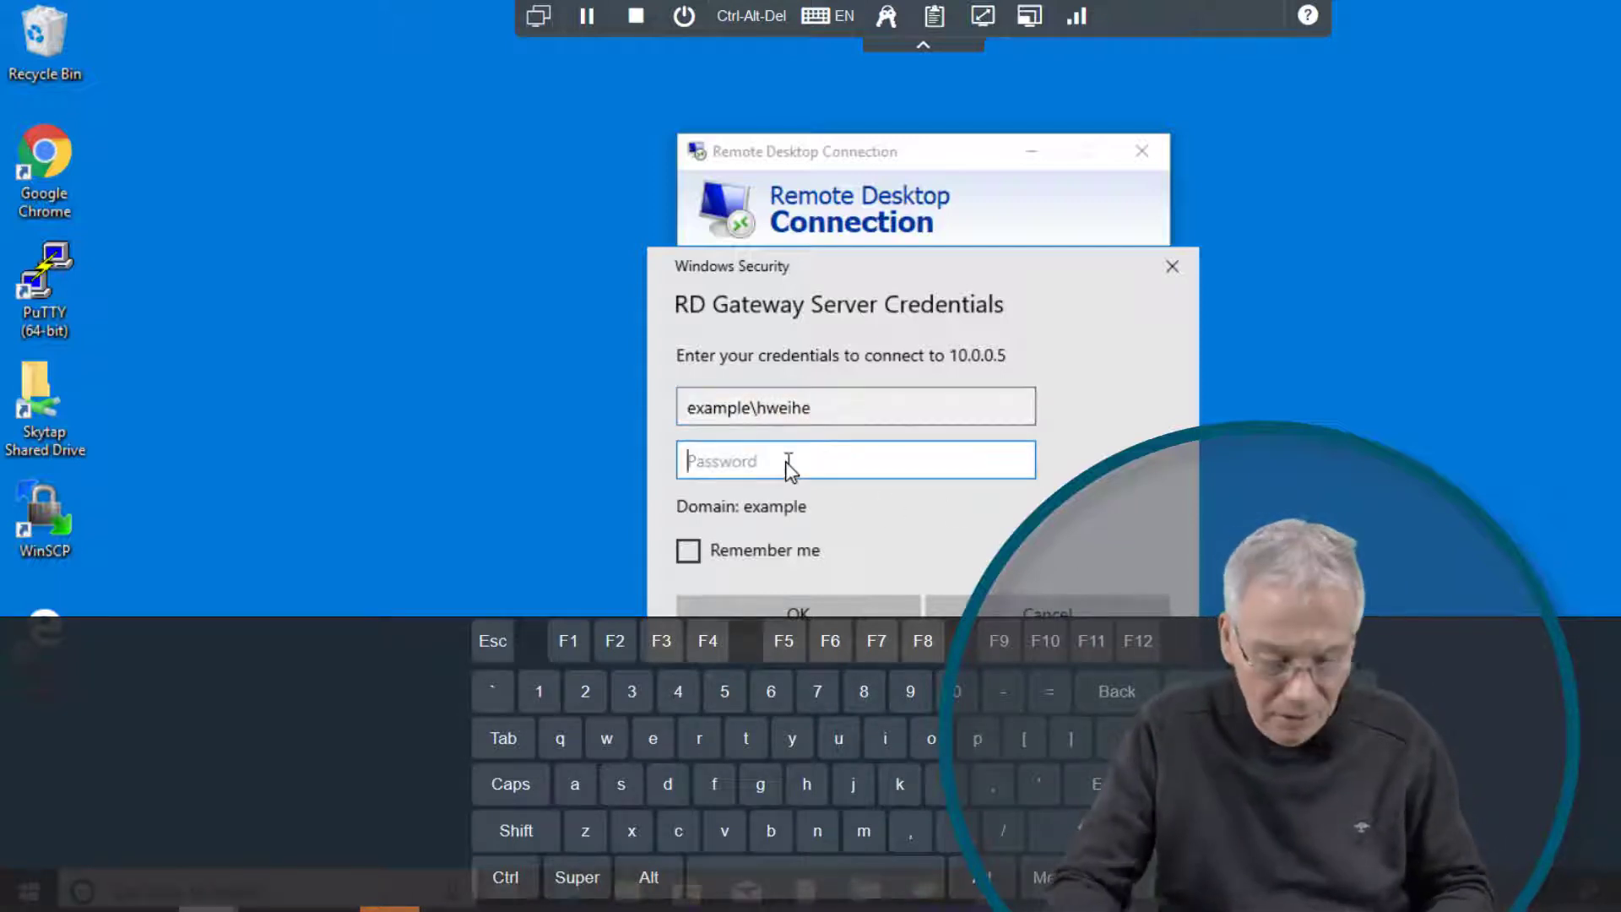
type("•••")
key("Return")
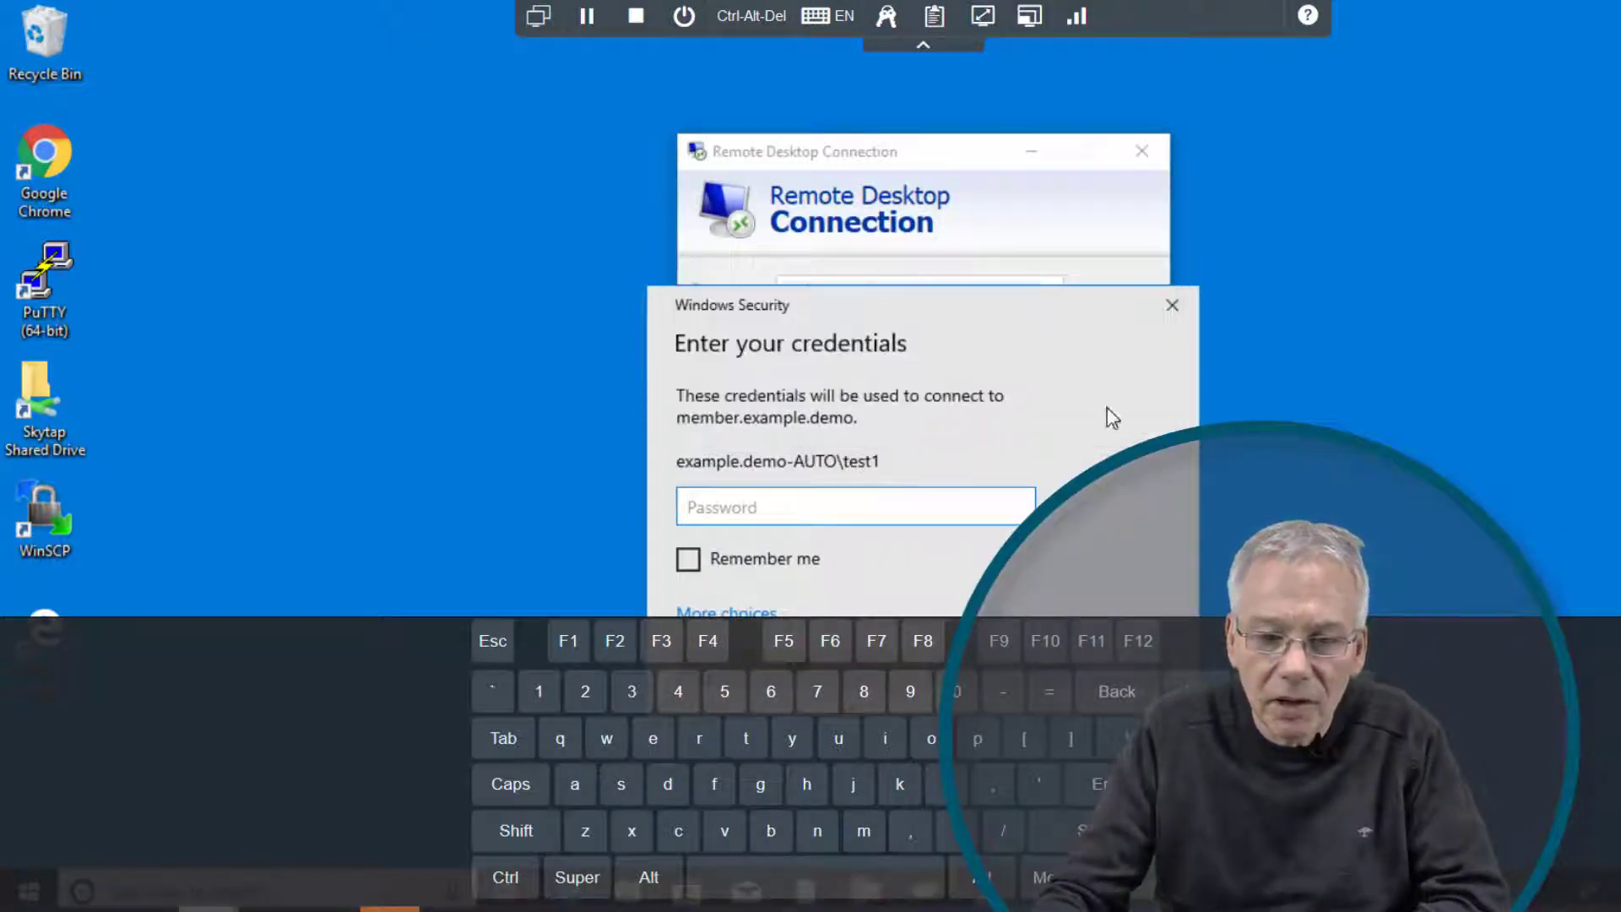
Step: Supply the session password in the second credentials prompt and submit it
left_click_drag(1096, 303, 1178, 209)
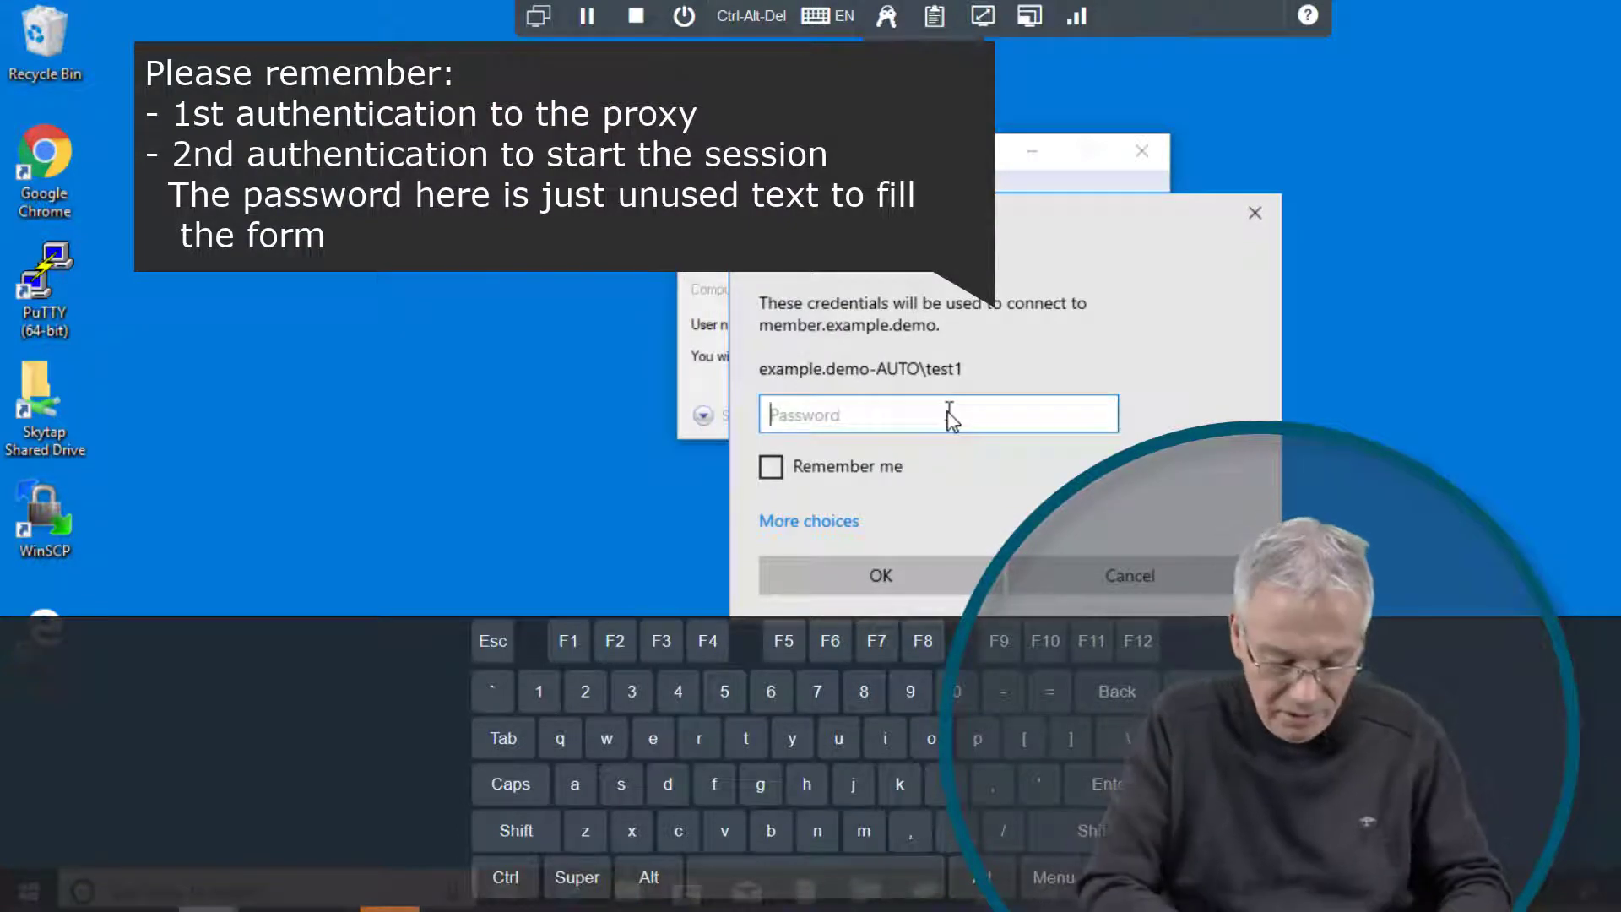
type("xxxxxx")
left_click(895, 575)
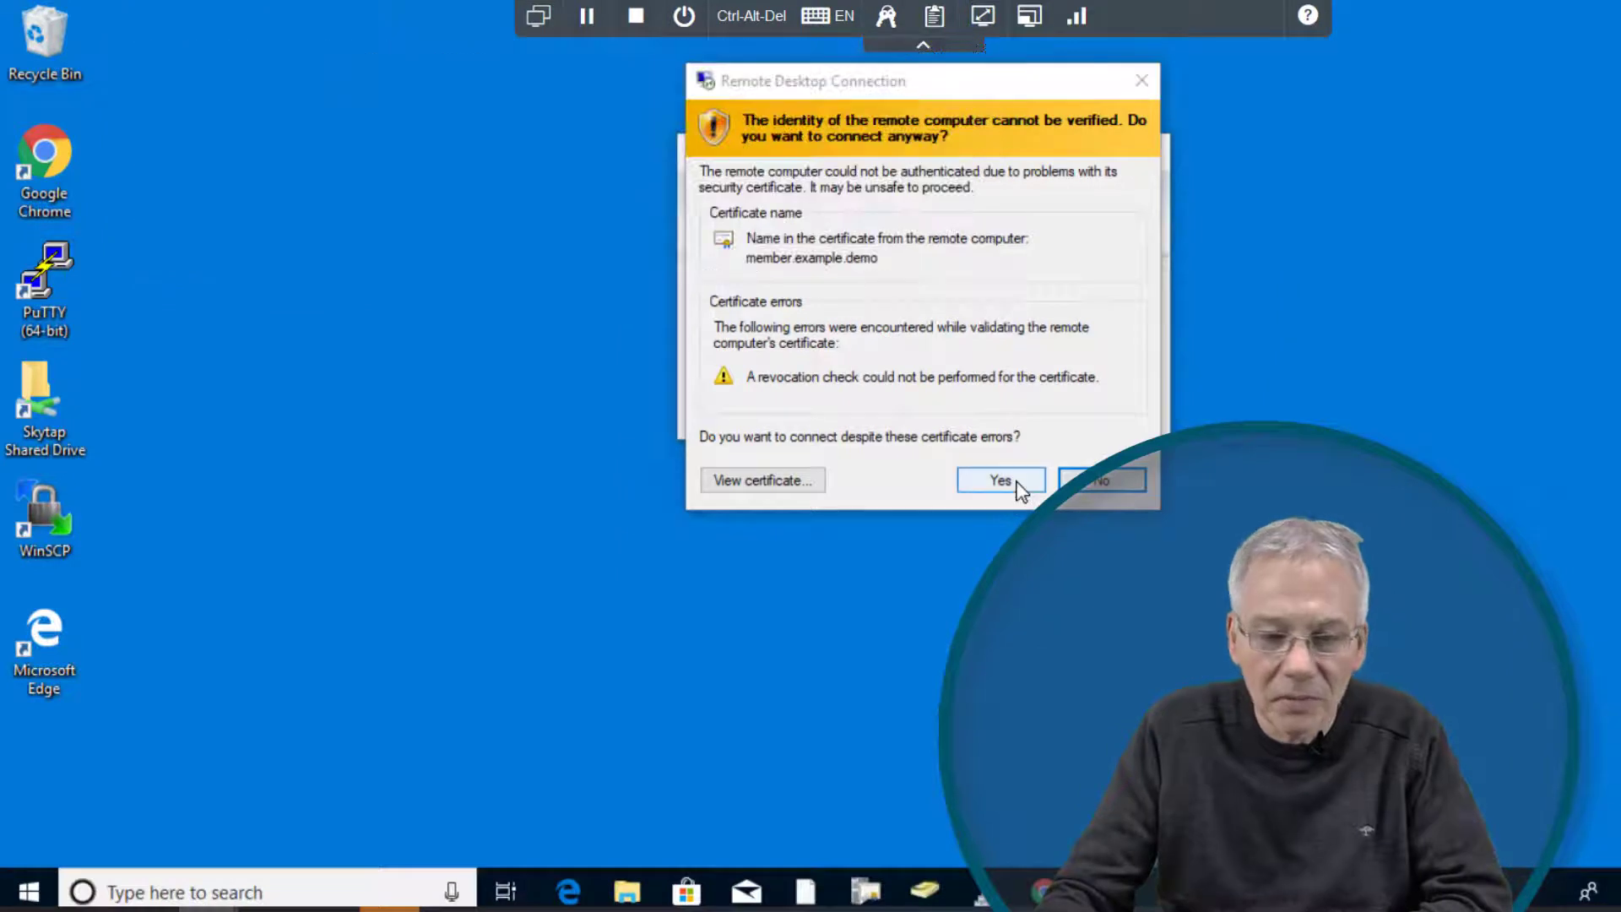
Step: Accept the certificate, then open File Explorer, Windows PowerShell and Control Panel in the remote session
left_click(1013, 483)
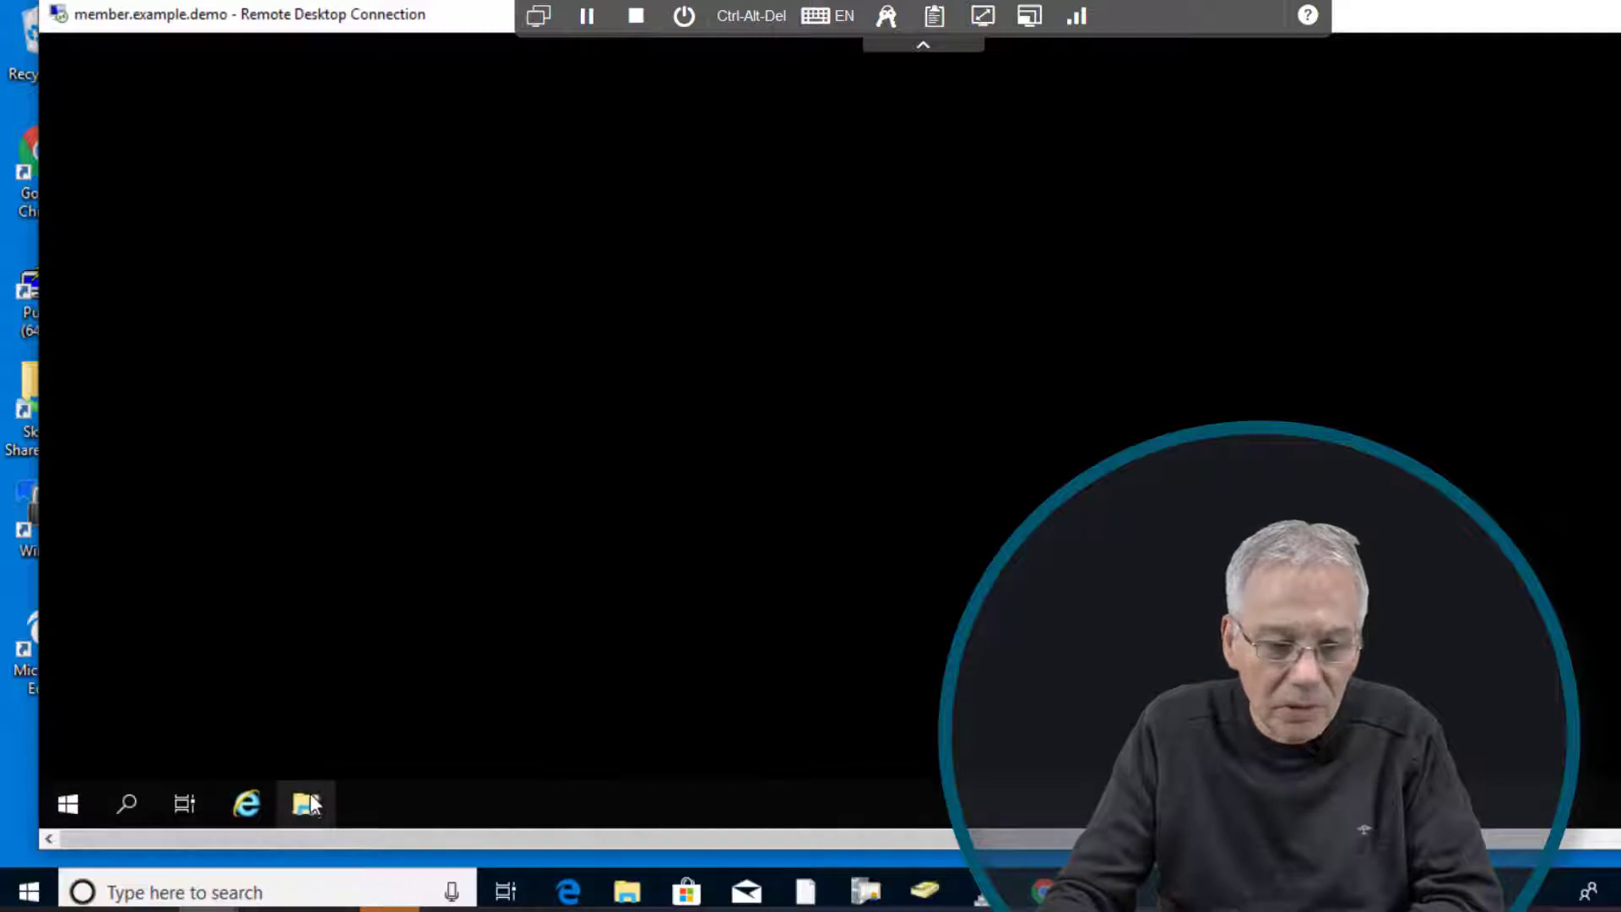
left_click(308, 804)
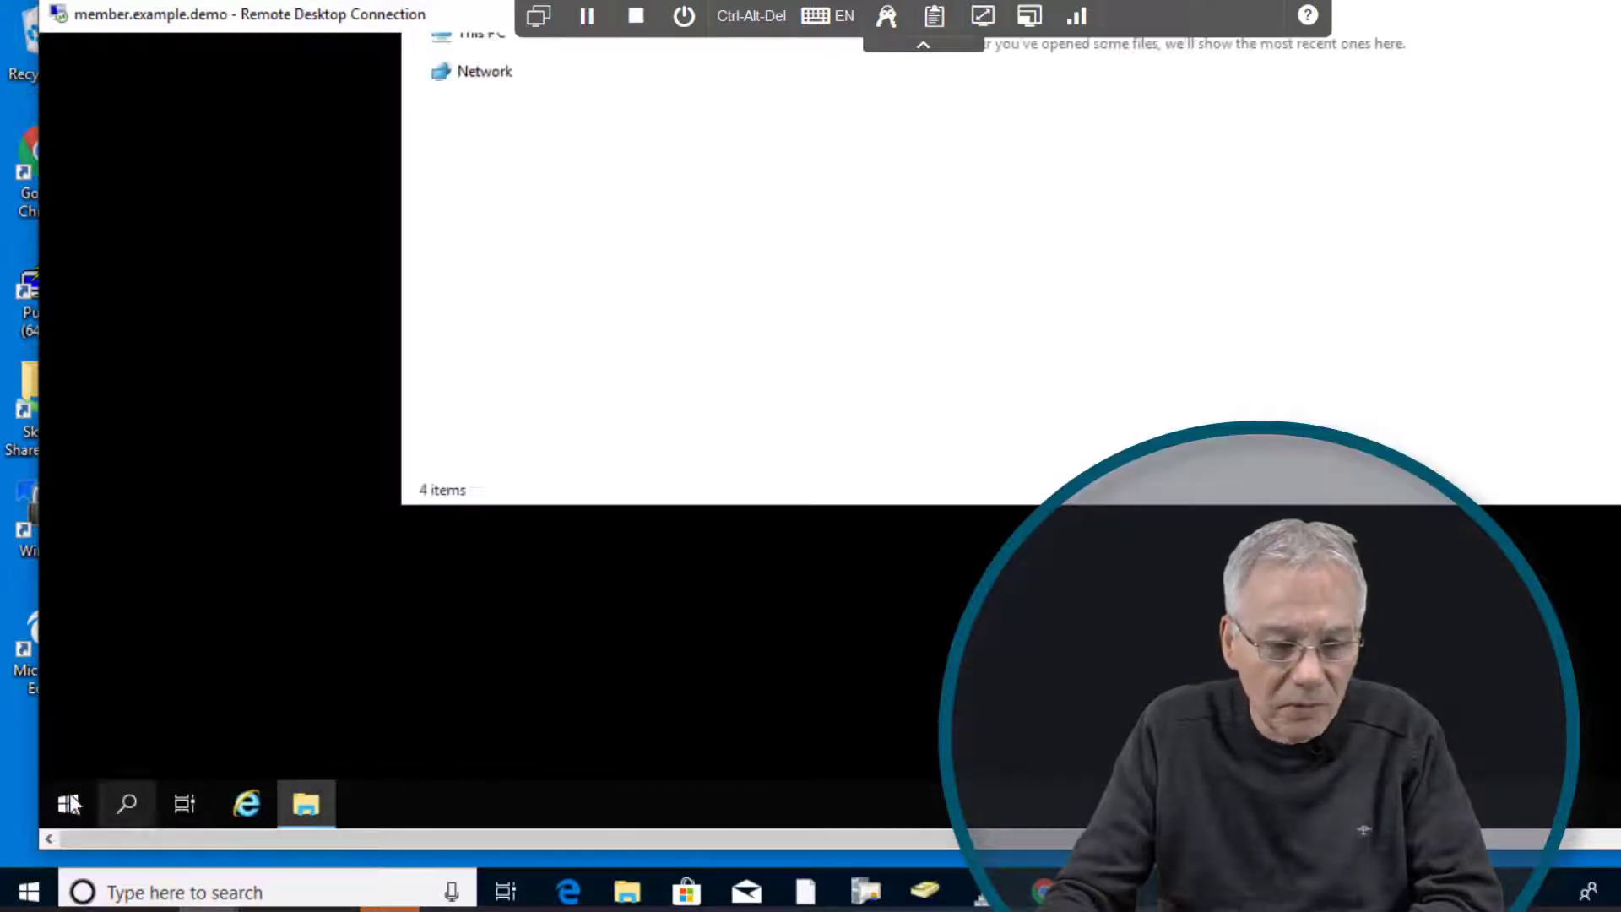
left_click(69, 804)
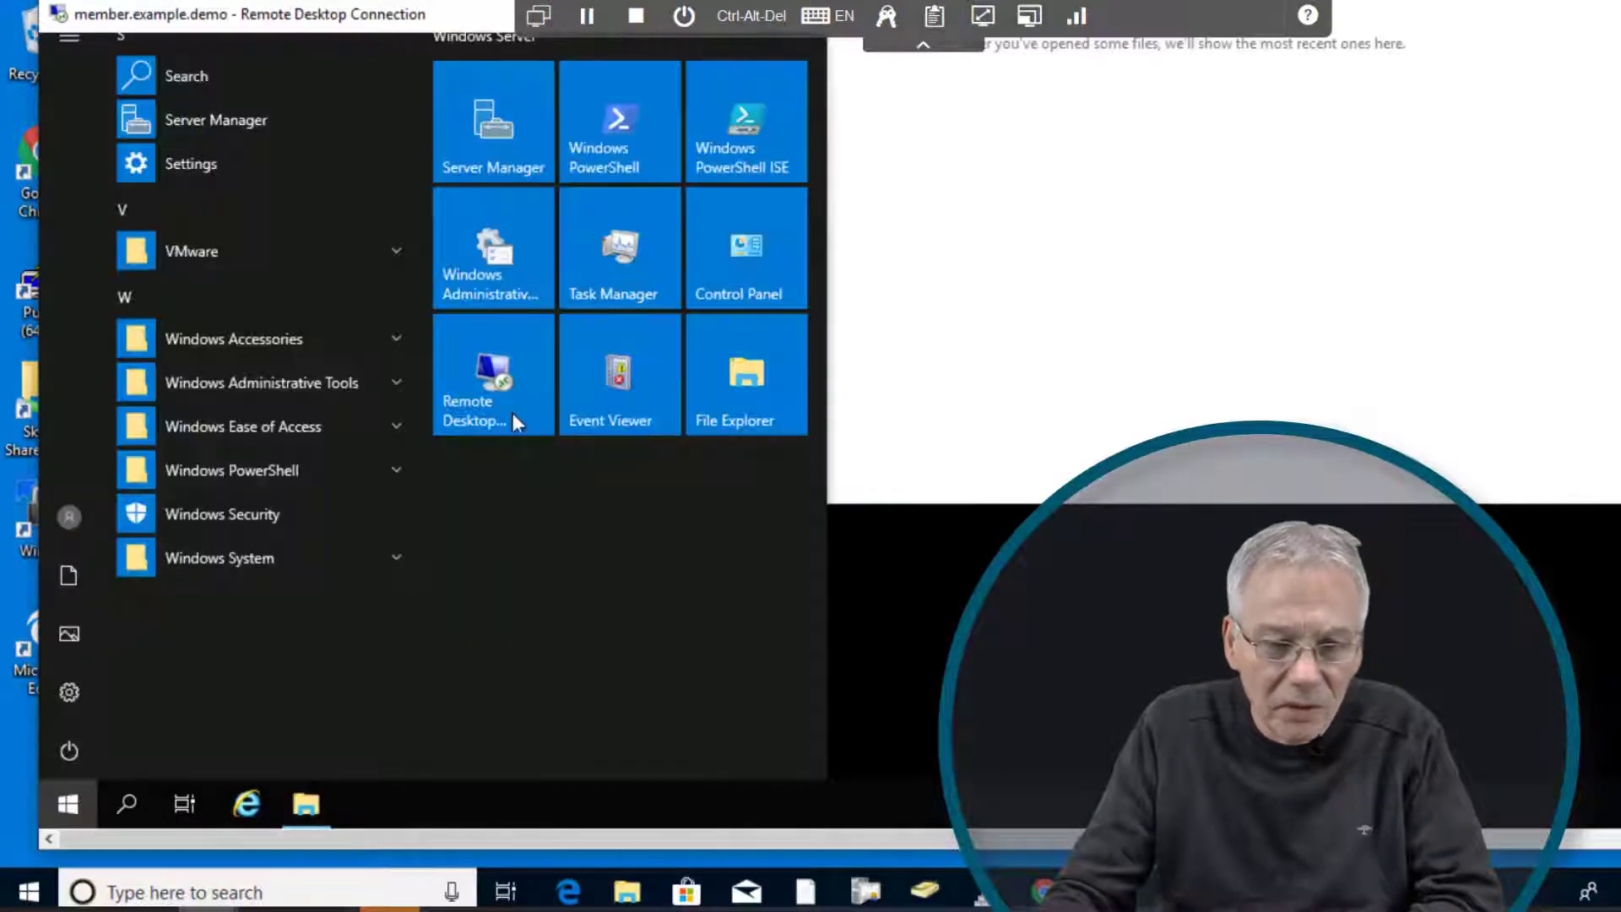
left_click(616, 157)
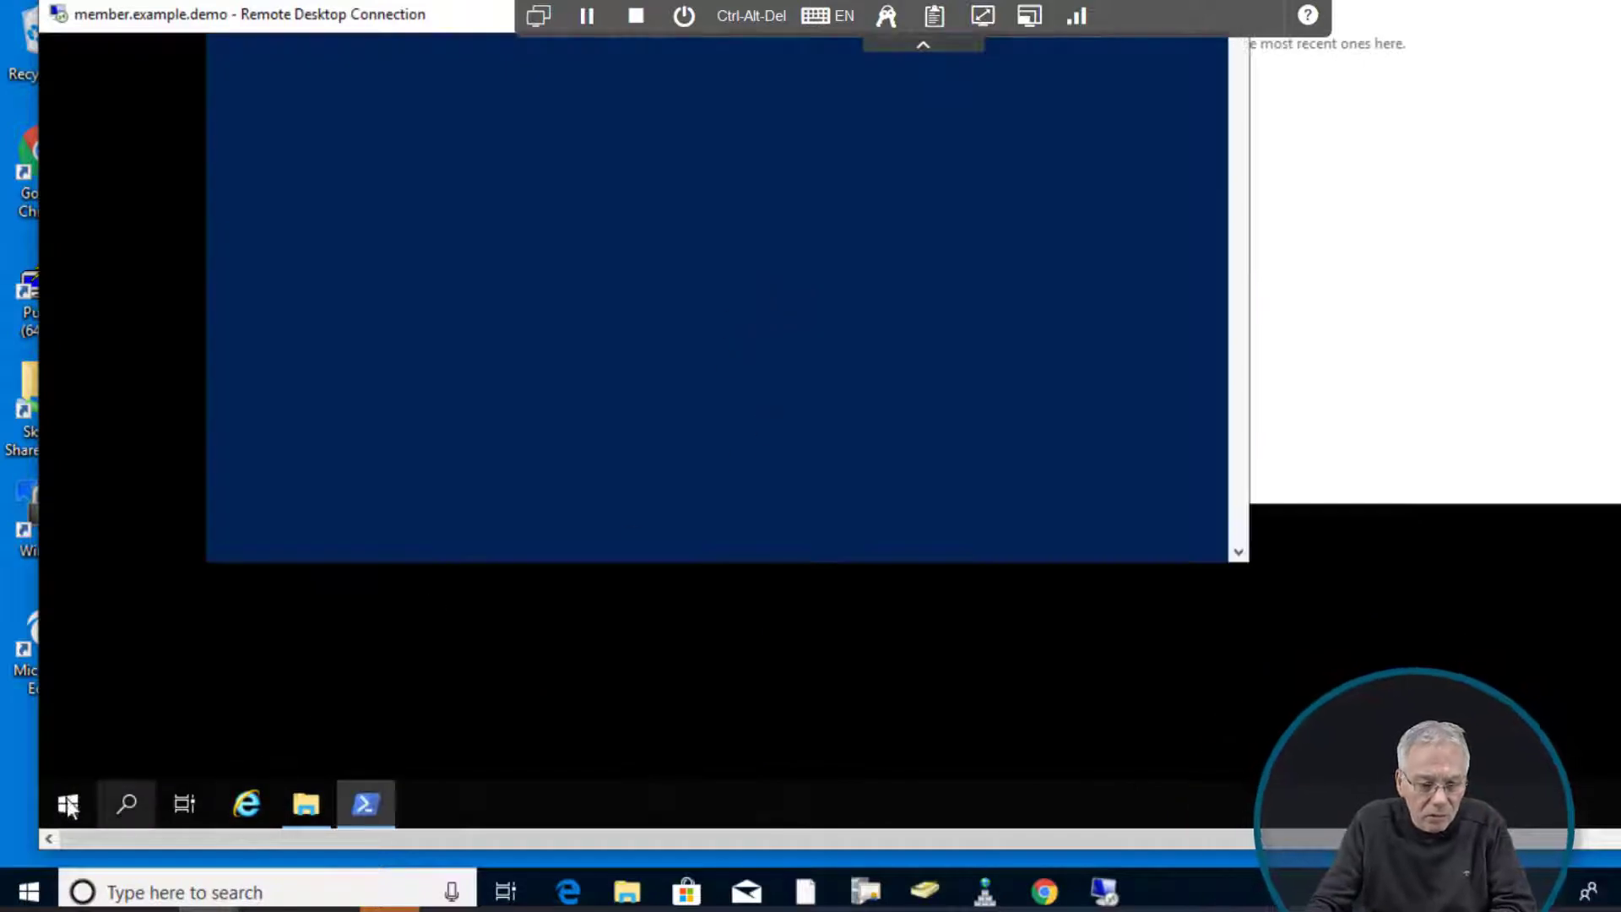
left_click(69, 806)
left_click(798, 300)
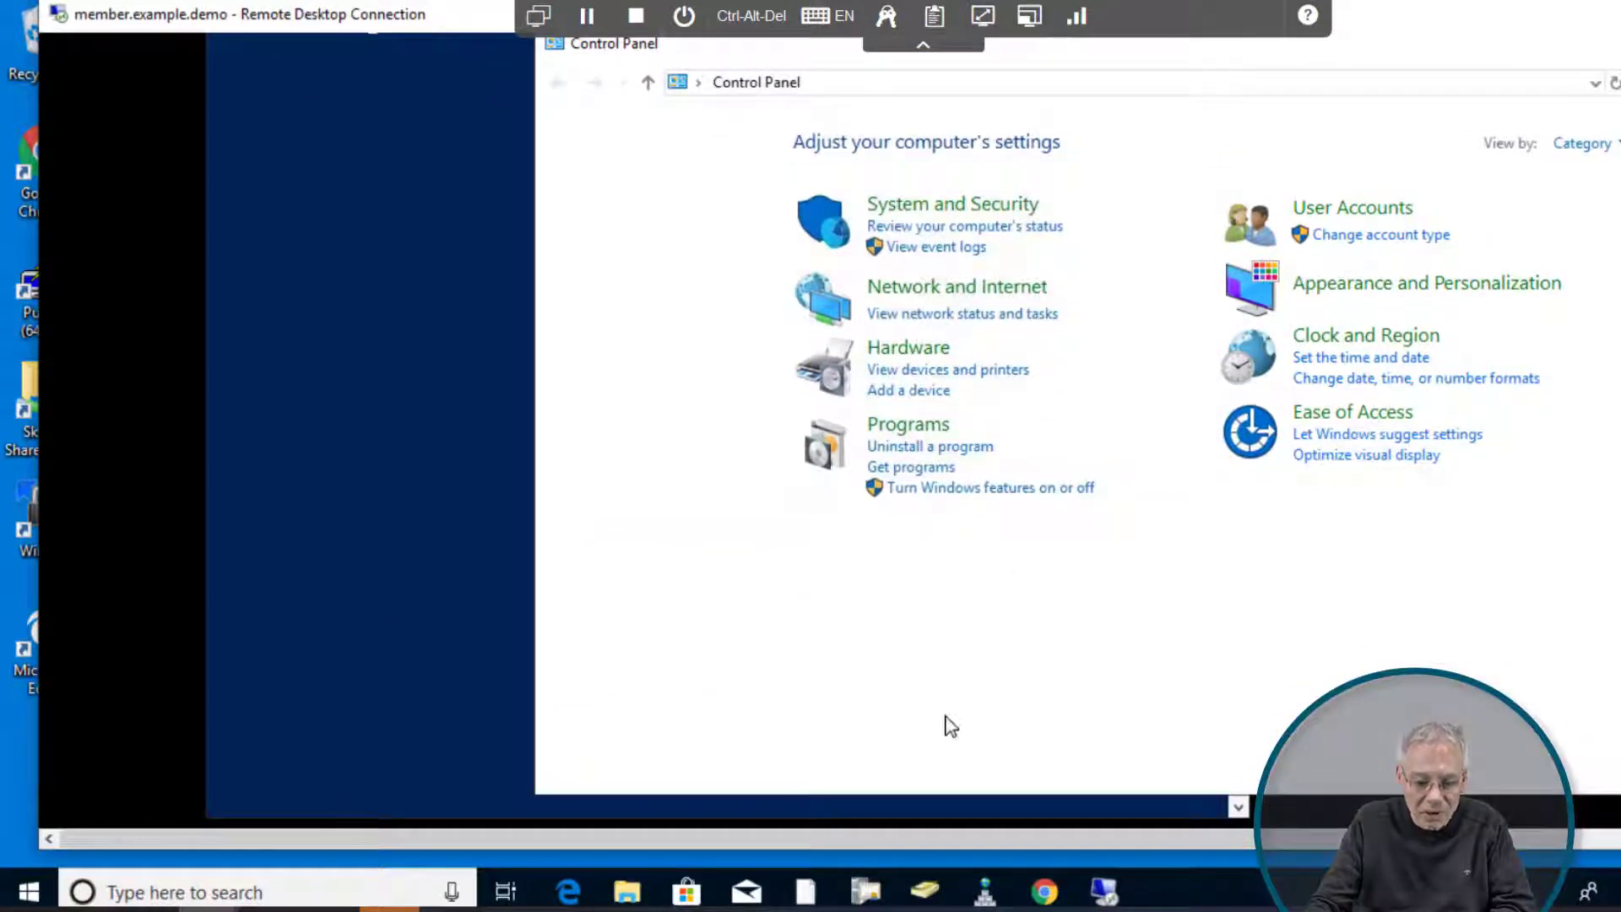
Step: Check the active RDP connection in Chrome, then open the Sessions search listing four RDP sessions
left_click(1058, 893)
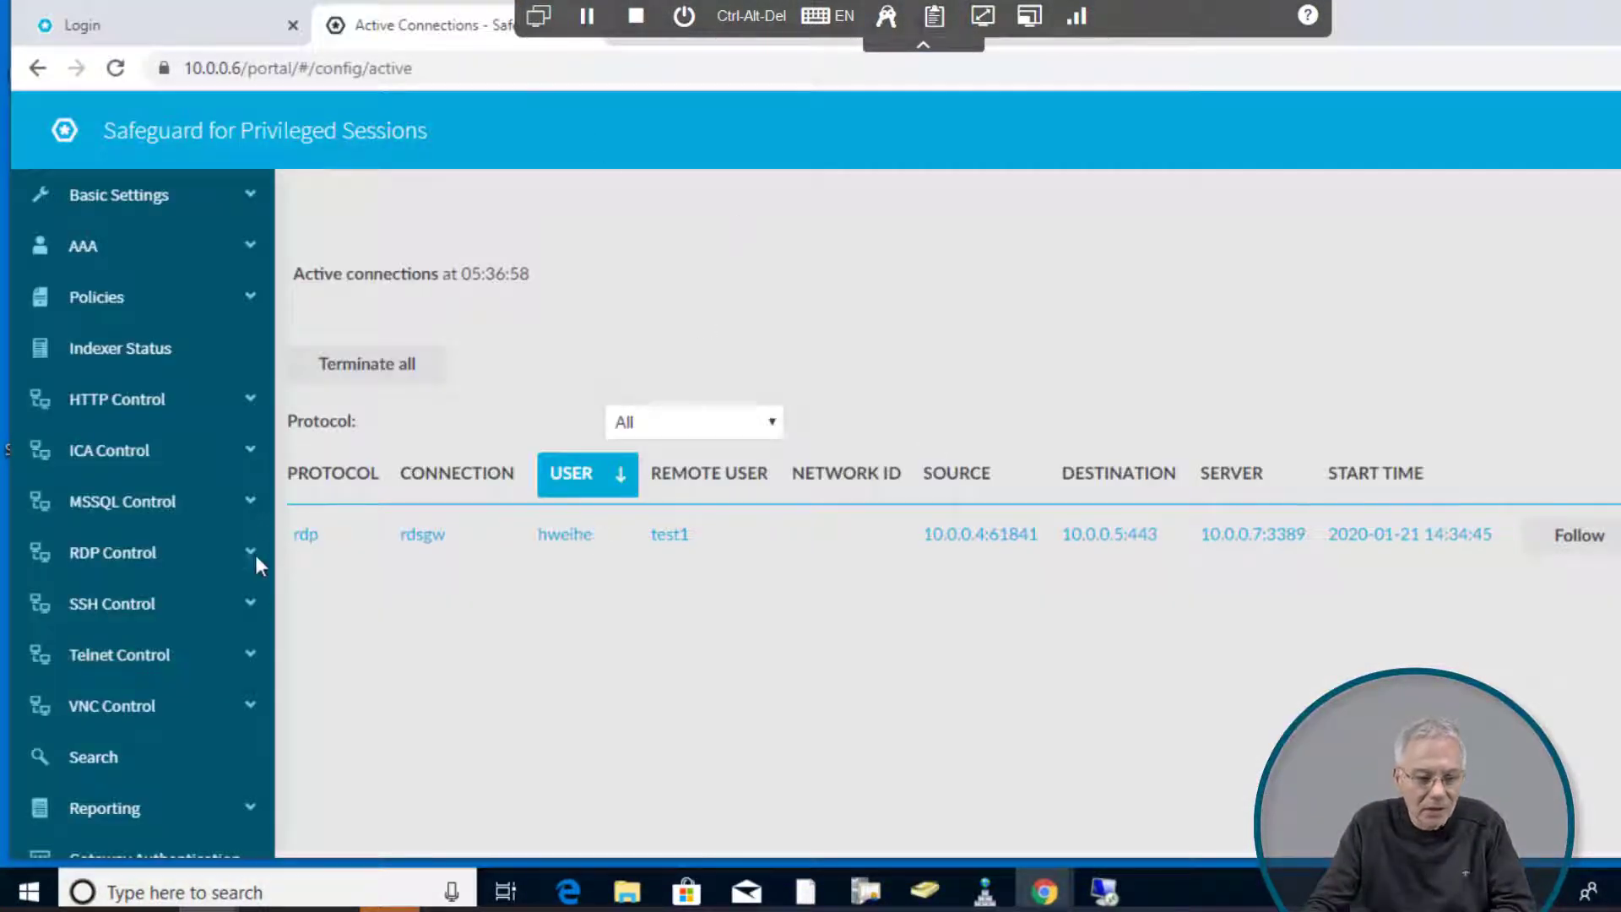
left_click(94, 757)
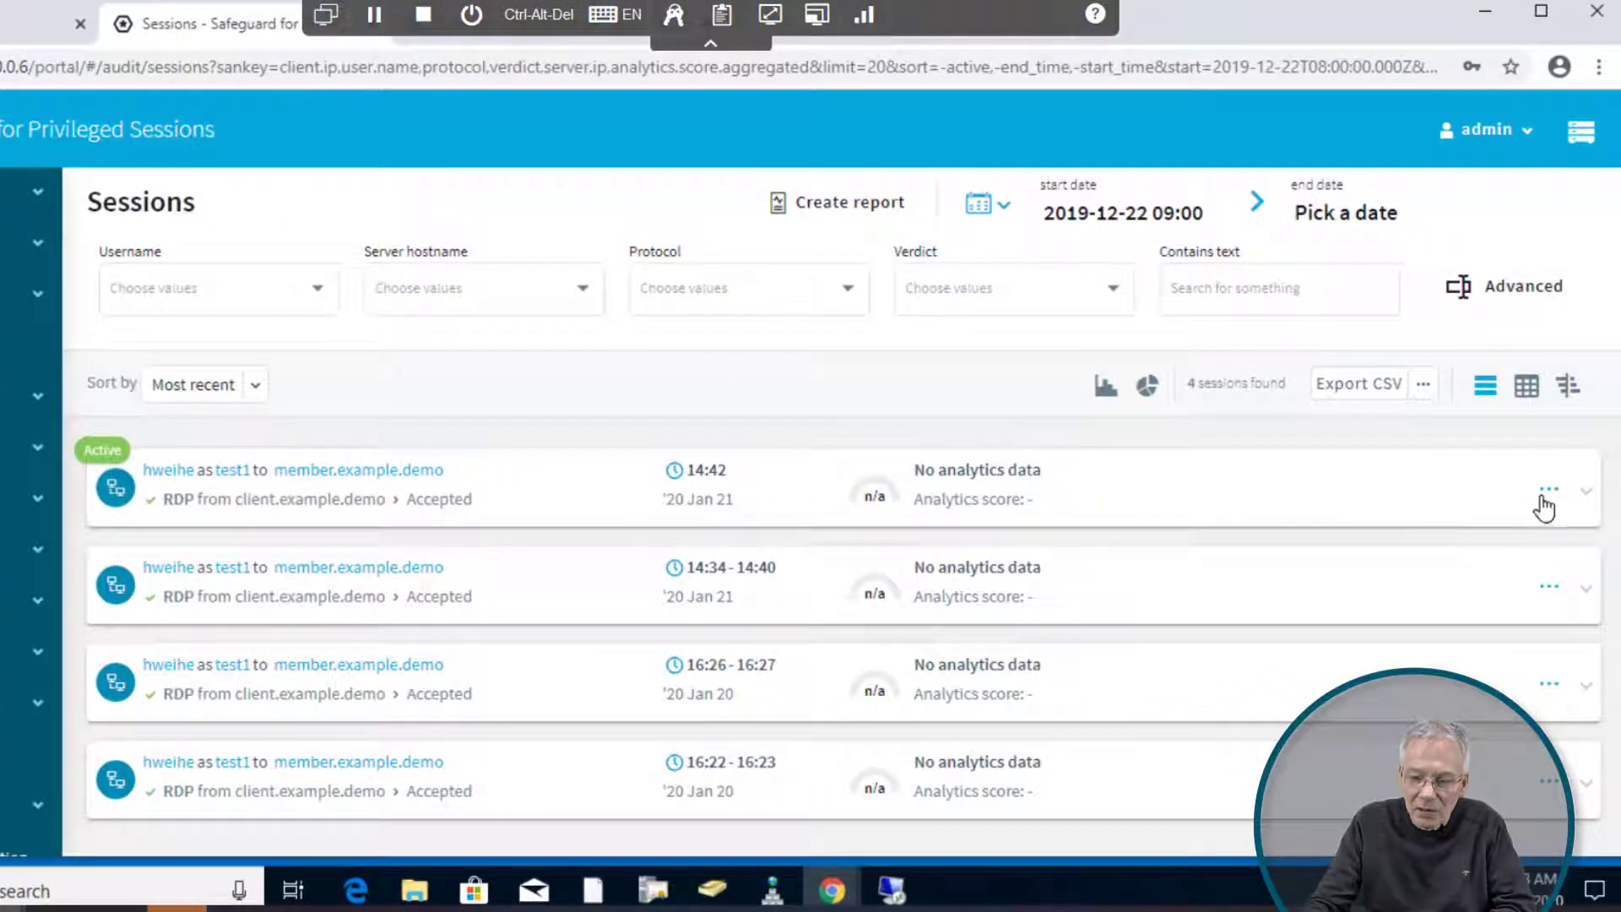
Step: Open the active session's details, choose Follow session, and open the downloaded pam_searchresults .srs file
left_click(1550, 493)
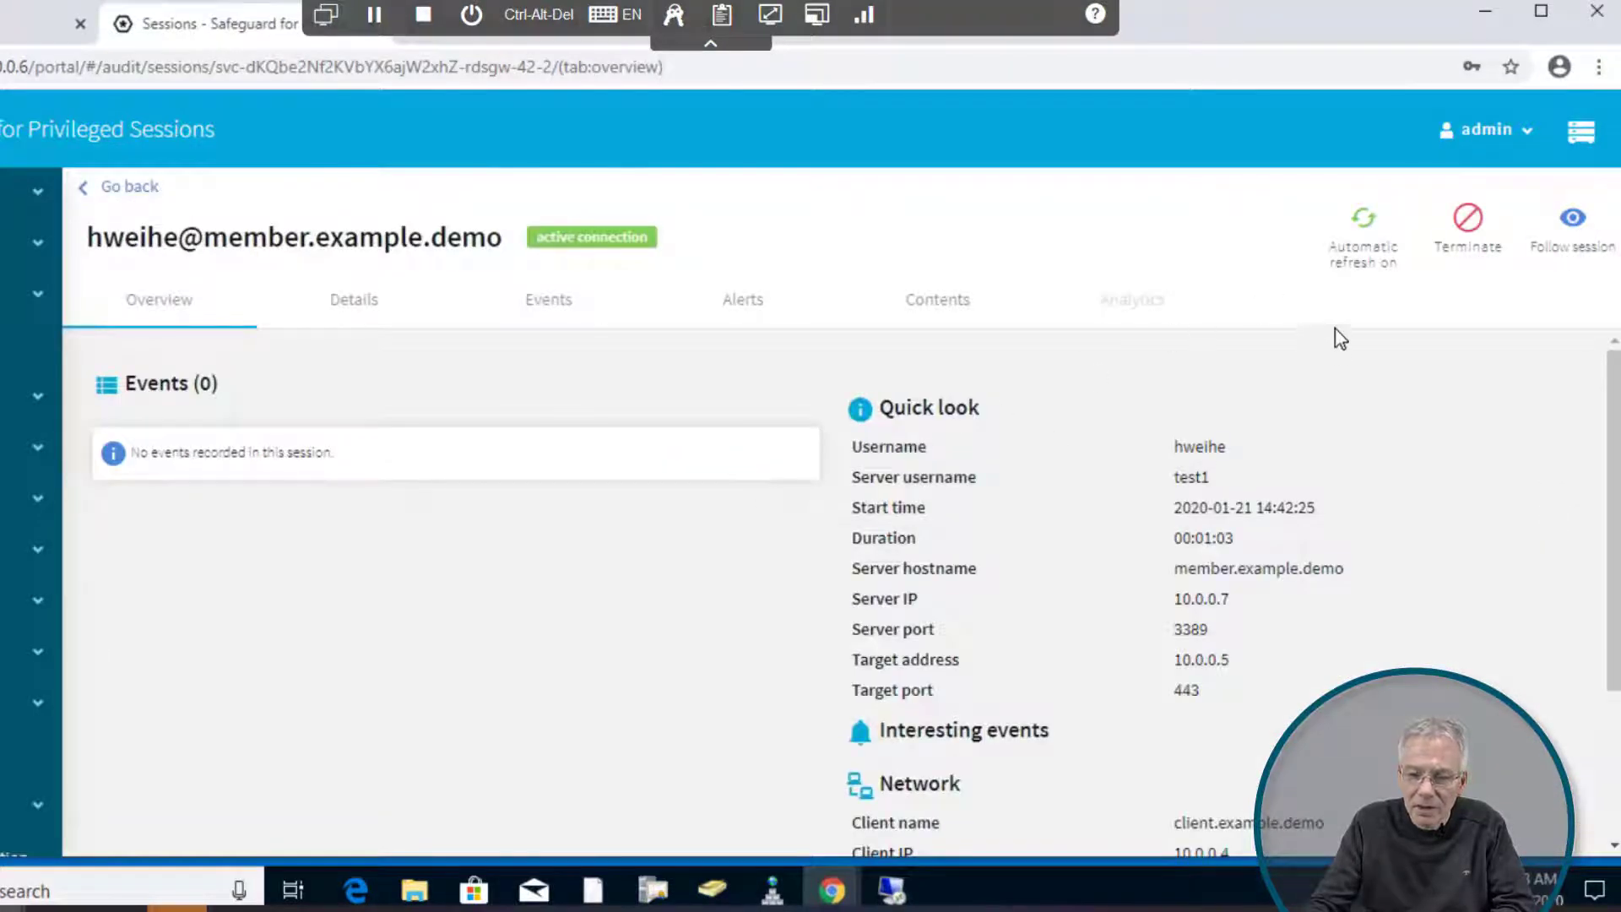
left_click(1572, 221)
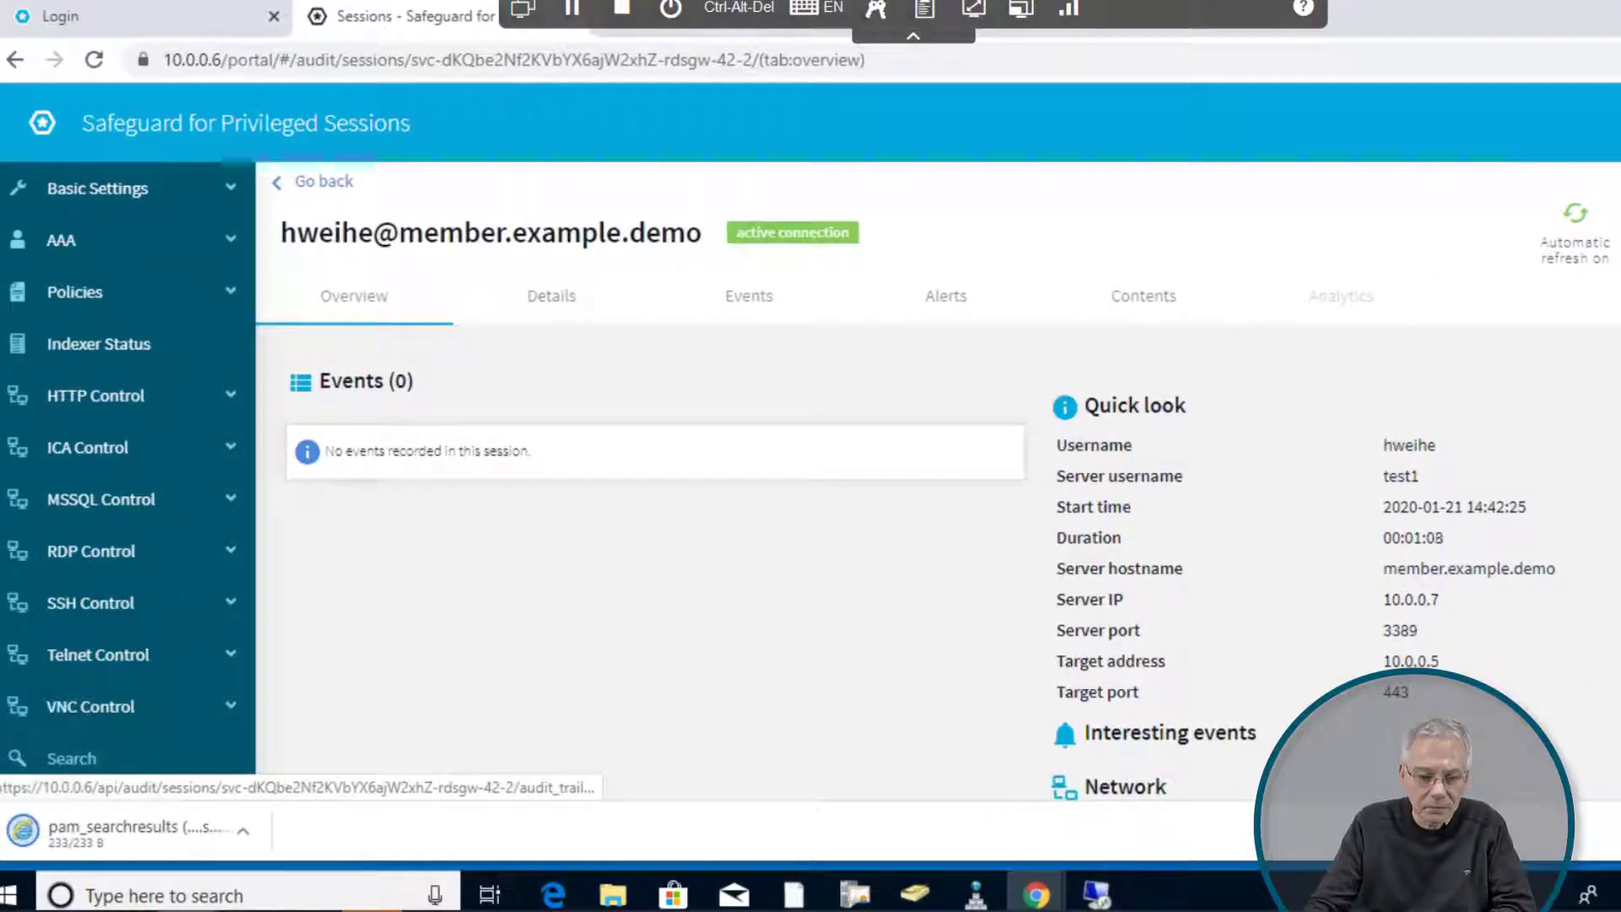
left_click(111, 834)
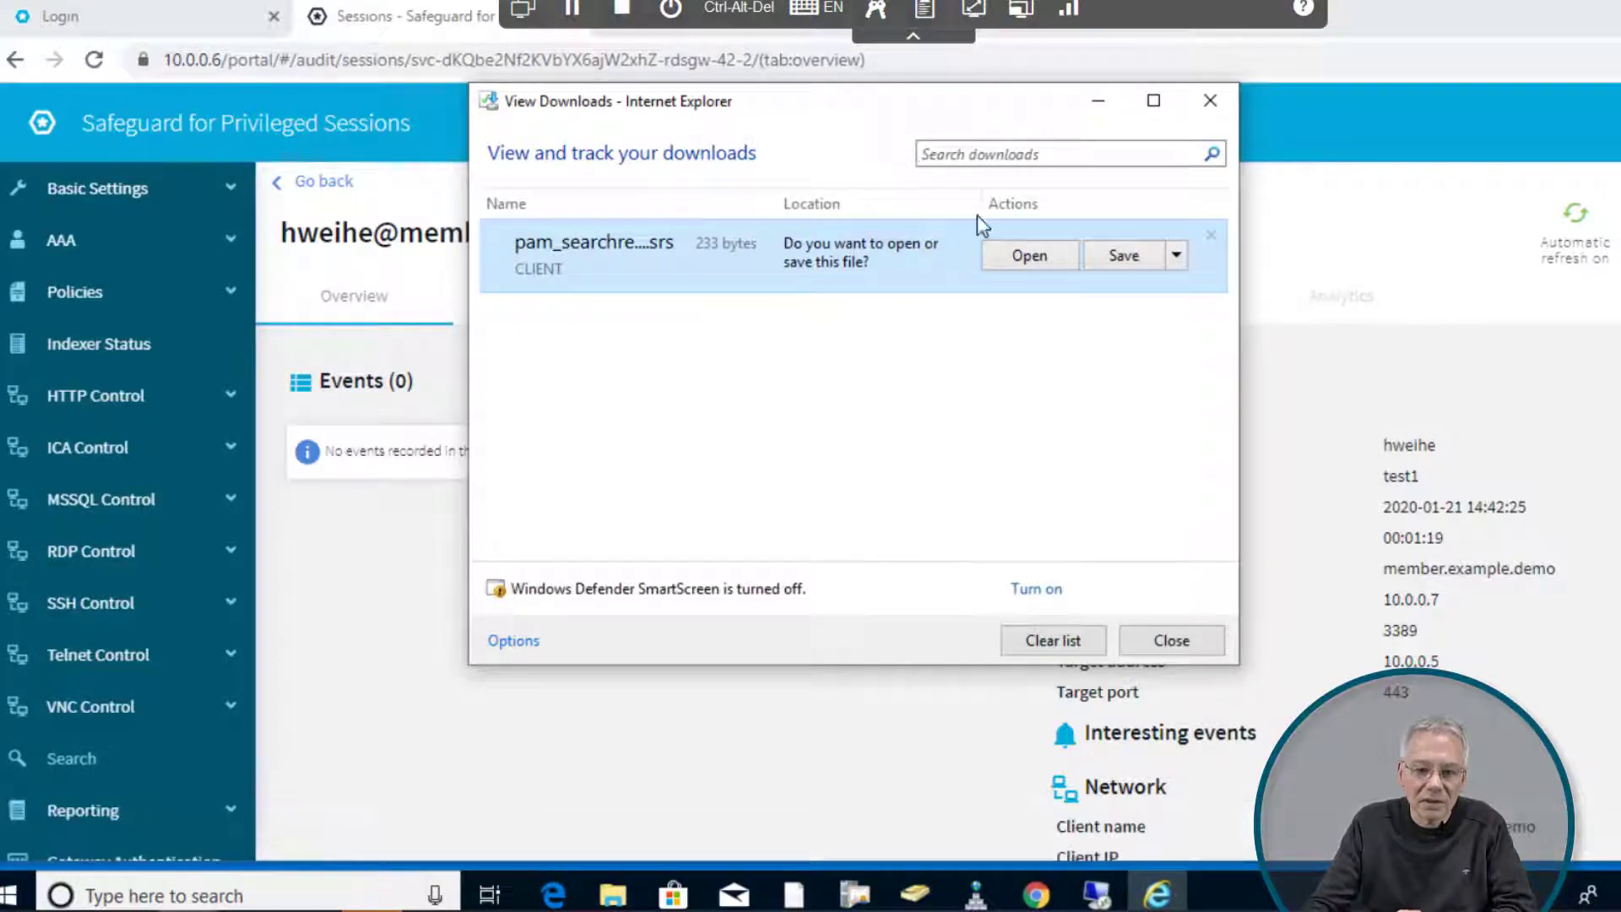
Step: Choose Open for pam_searchresults.srs in the View Downloads window
left_click(1029, 255)
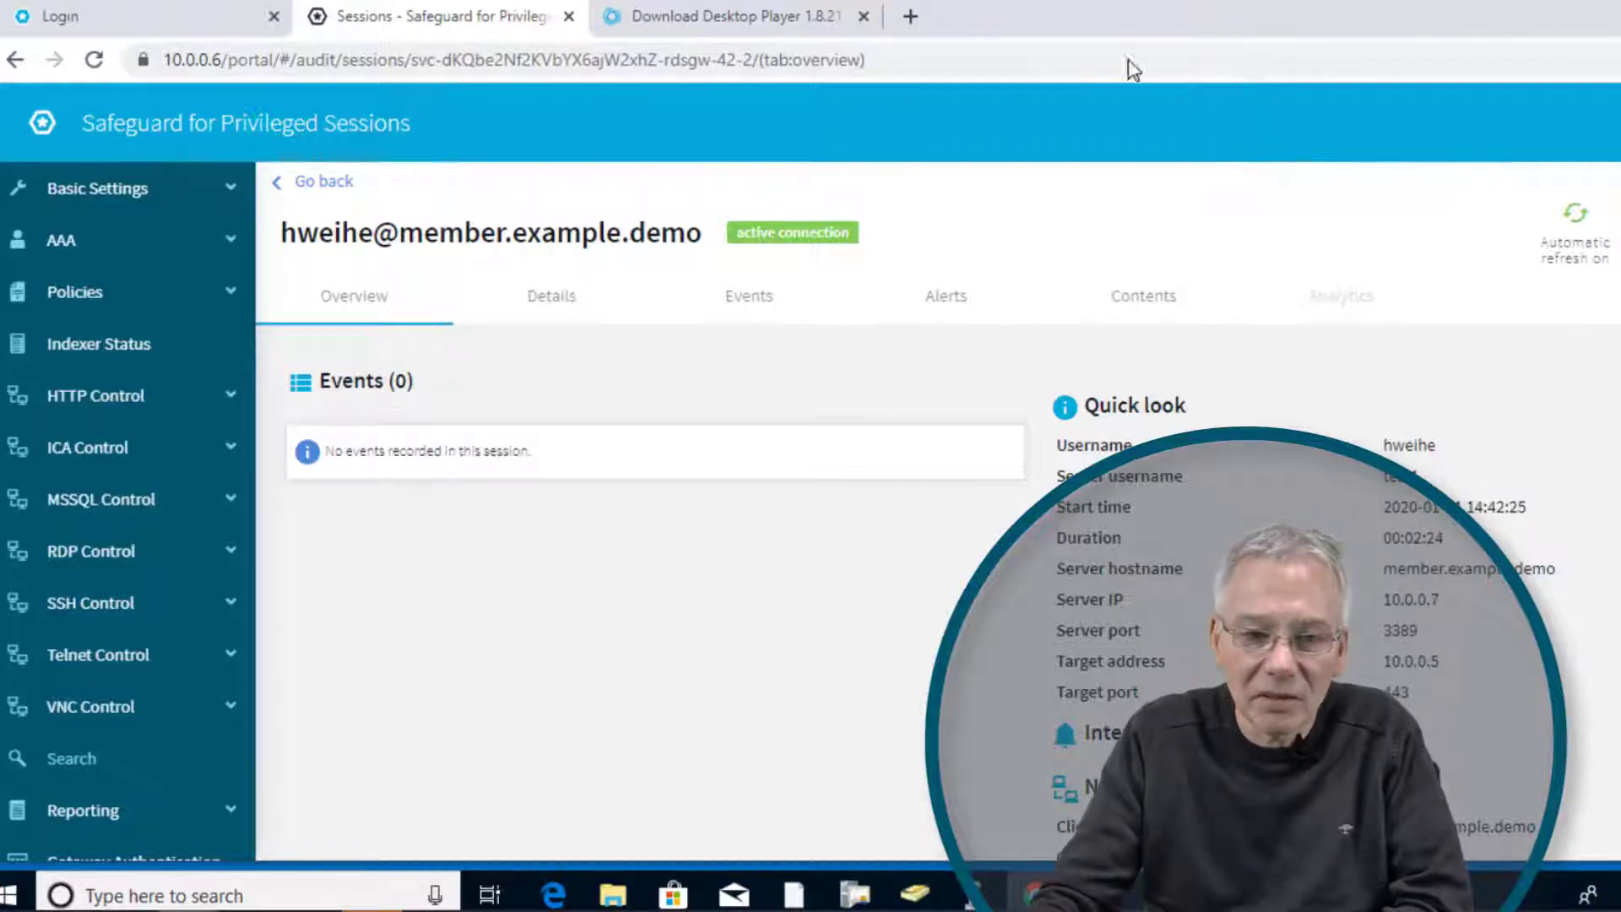
Step: Sort Downloads by Date modified and run desktop_player_installer.1.8.21.release
left_click(671, 32)
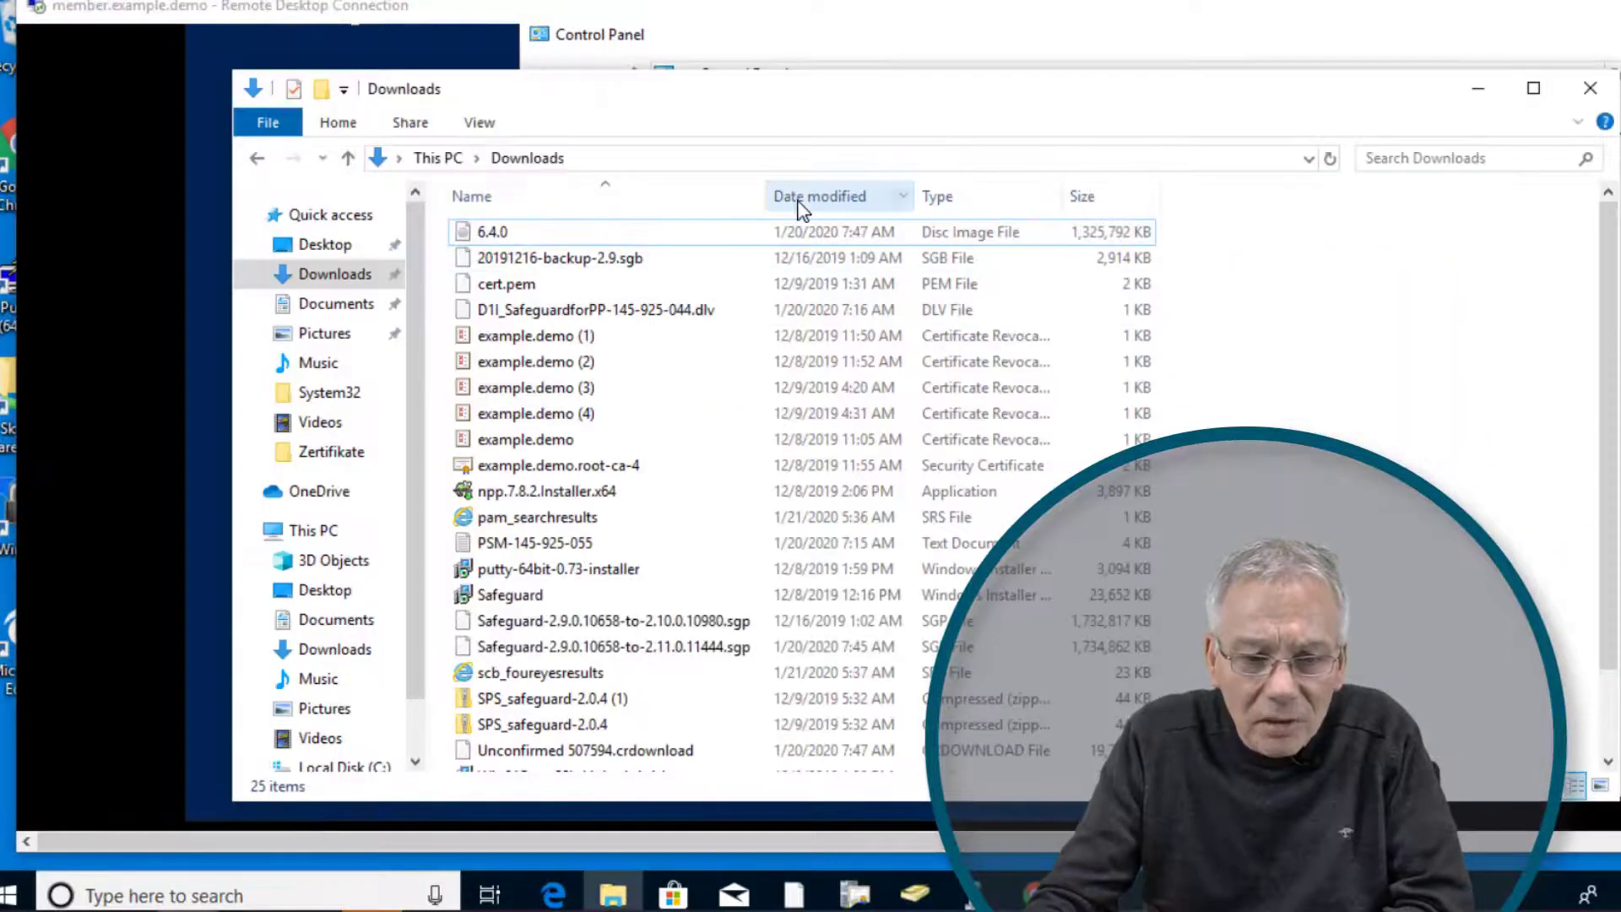
left_click(802, 199)
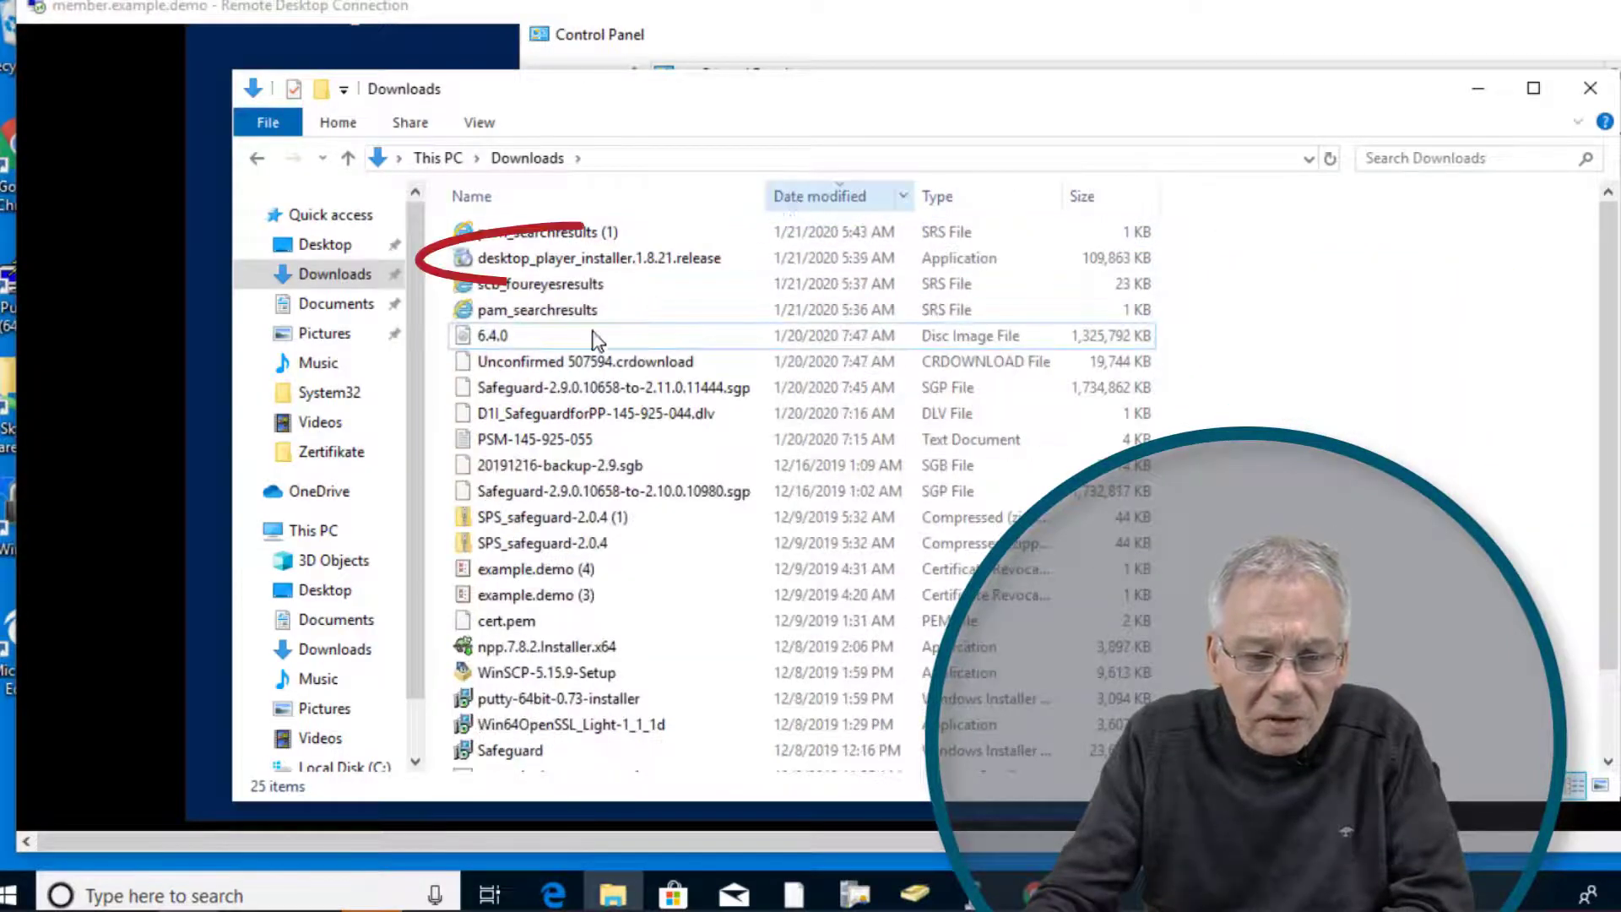
left_click(612, 262)
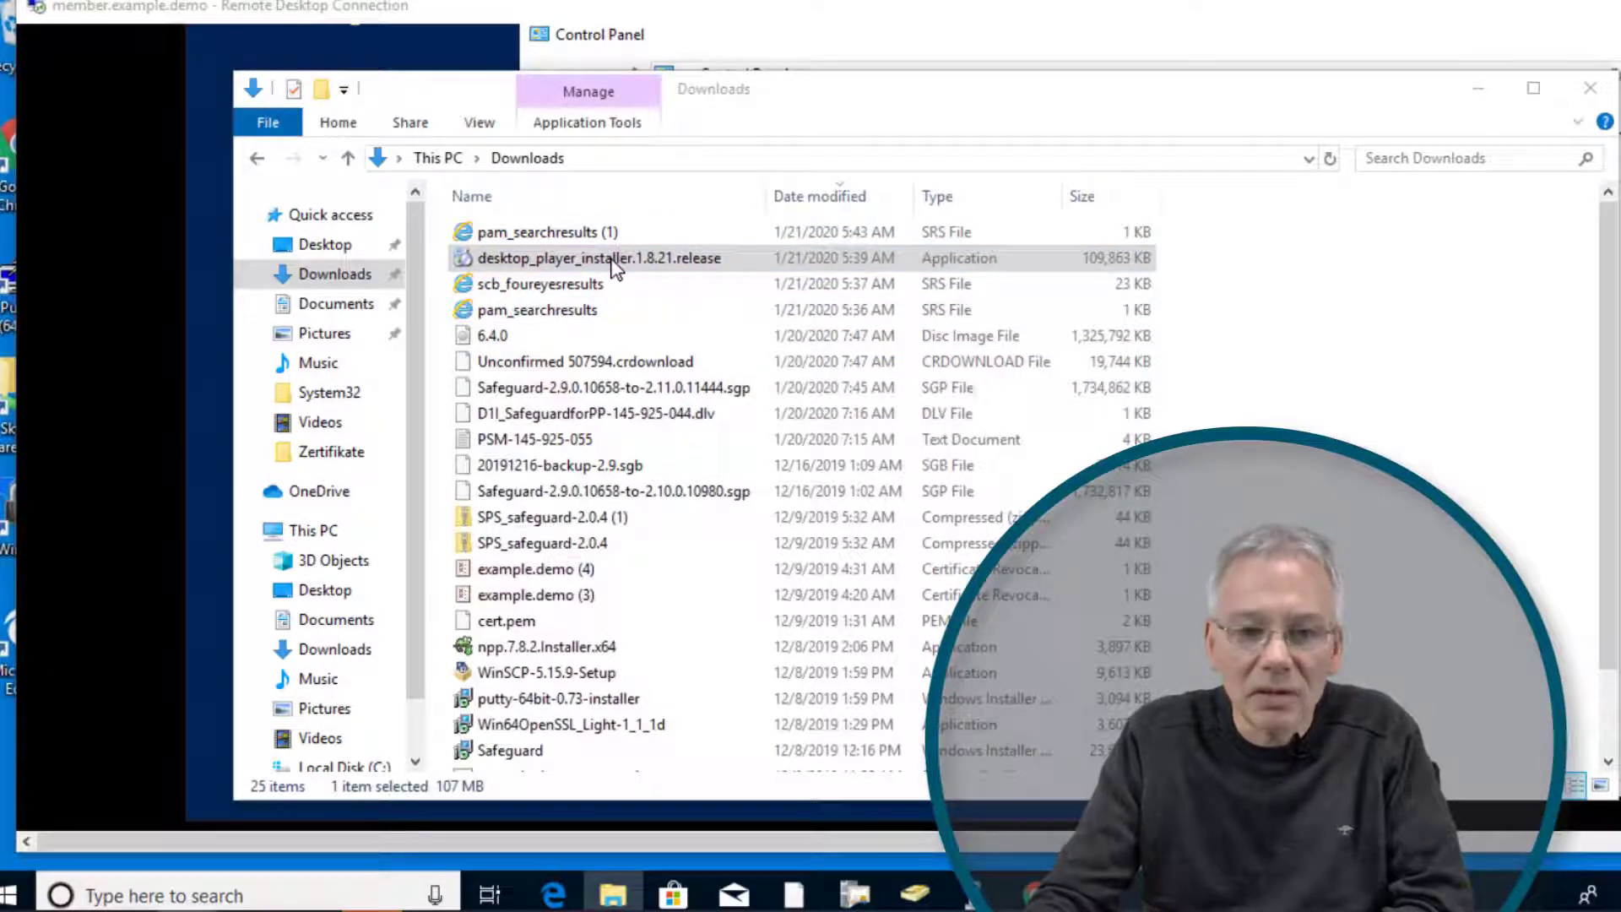
double_click(619, 261)
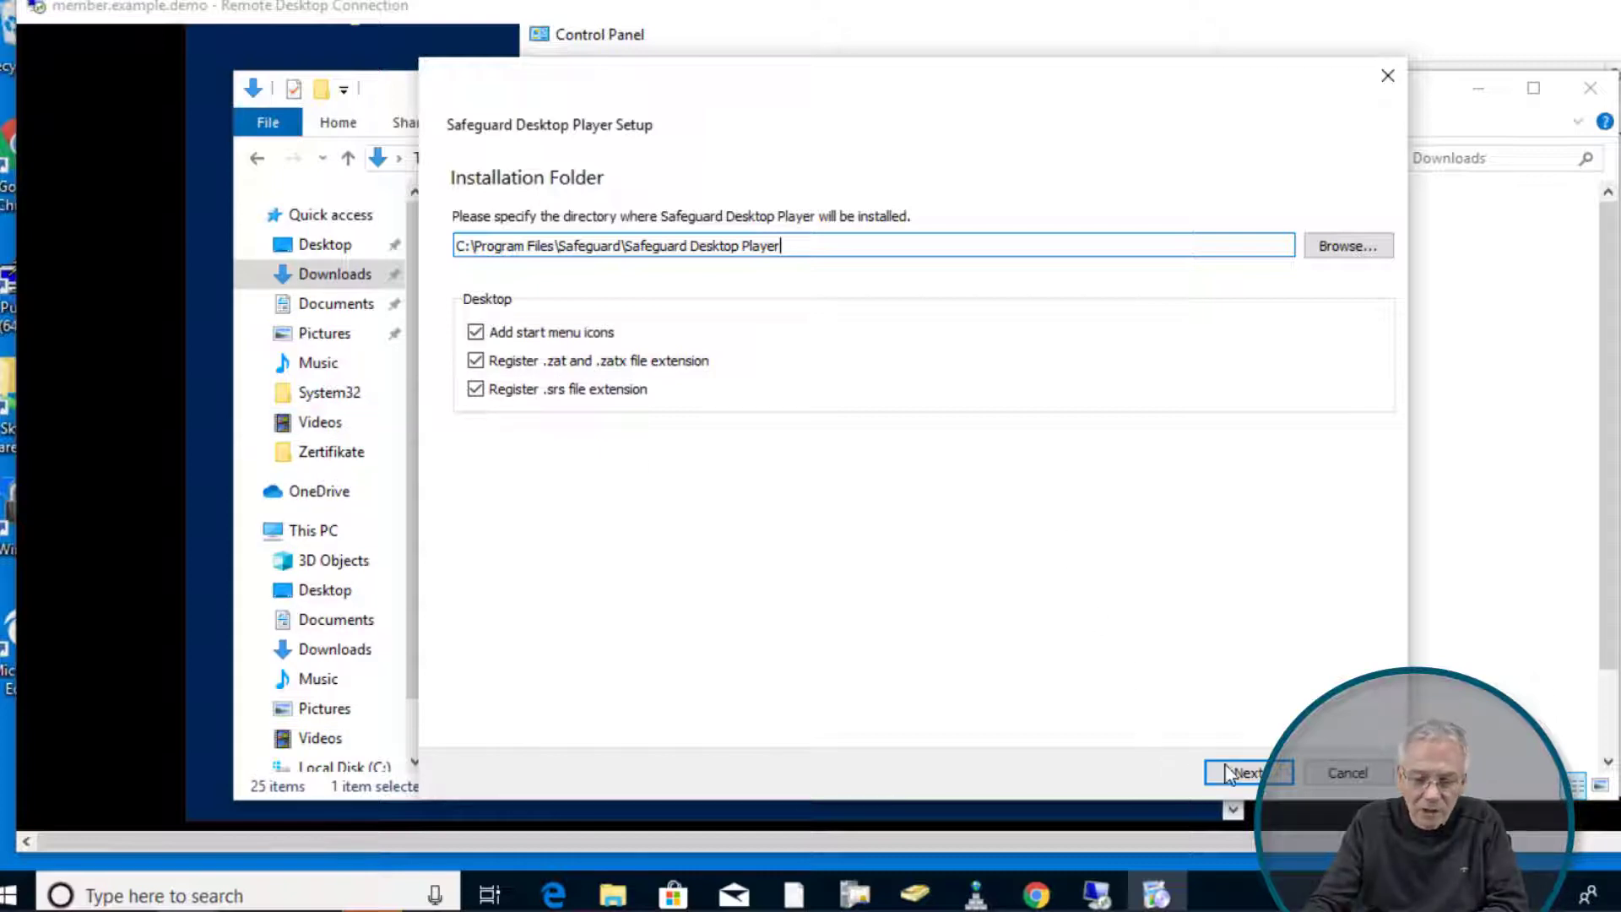
Step: Install Safeguard Desktop Player with the default folder, components and Start Menu folder, then finish
left_click(1248, 772)
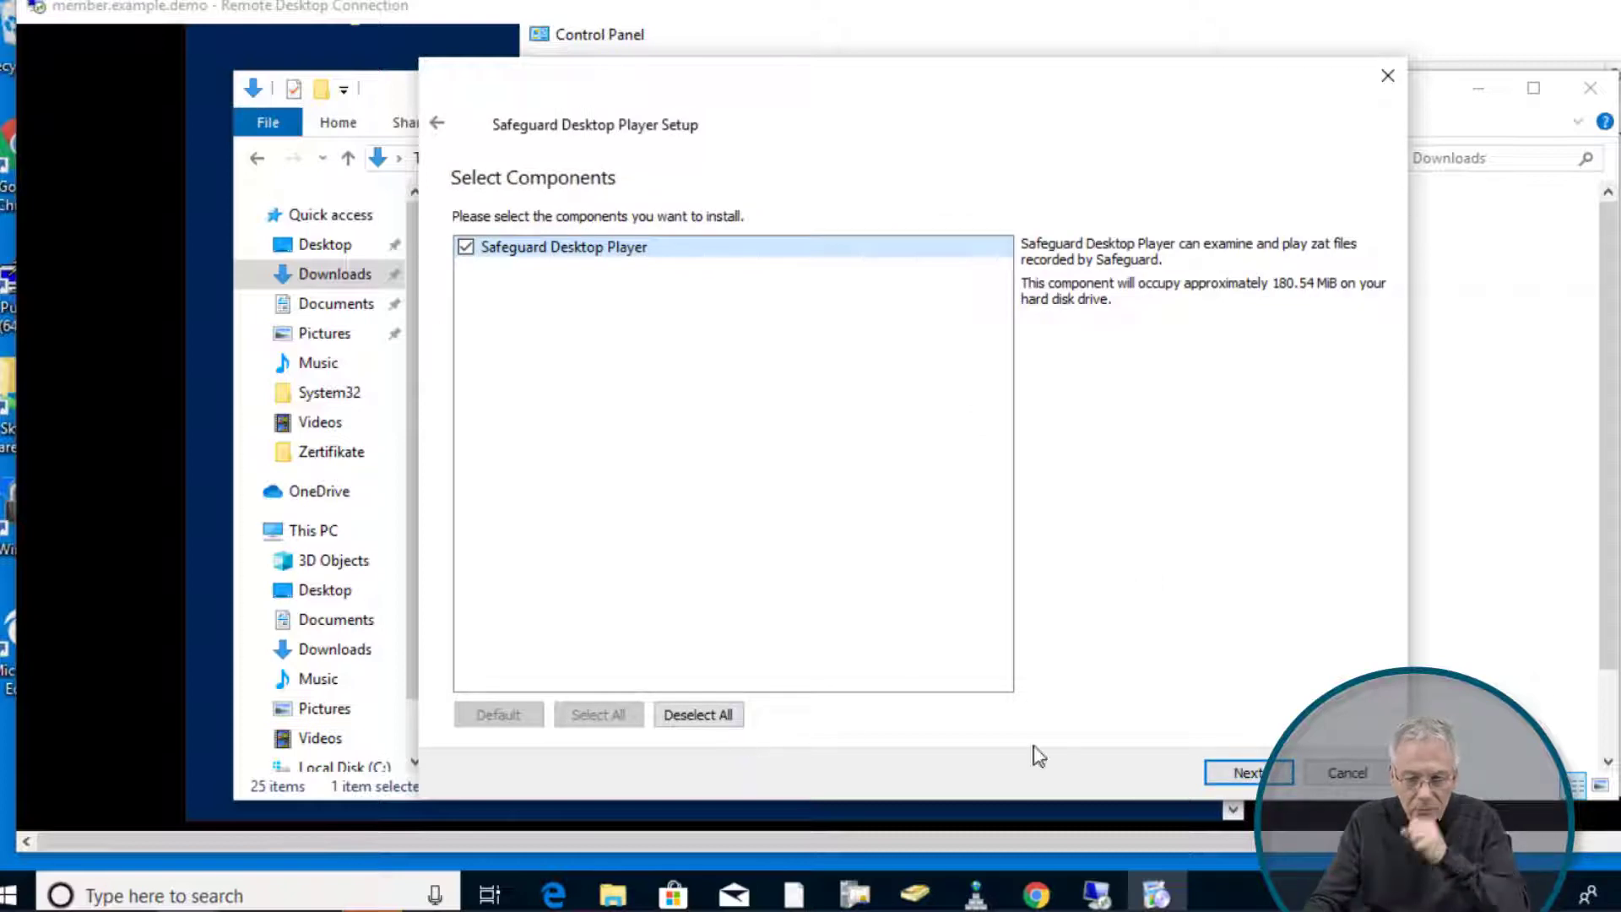
left_click(1218, 767)
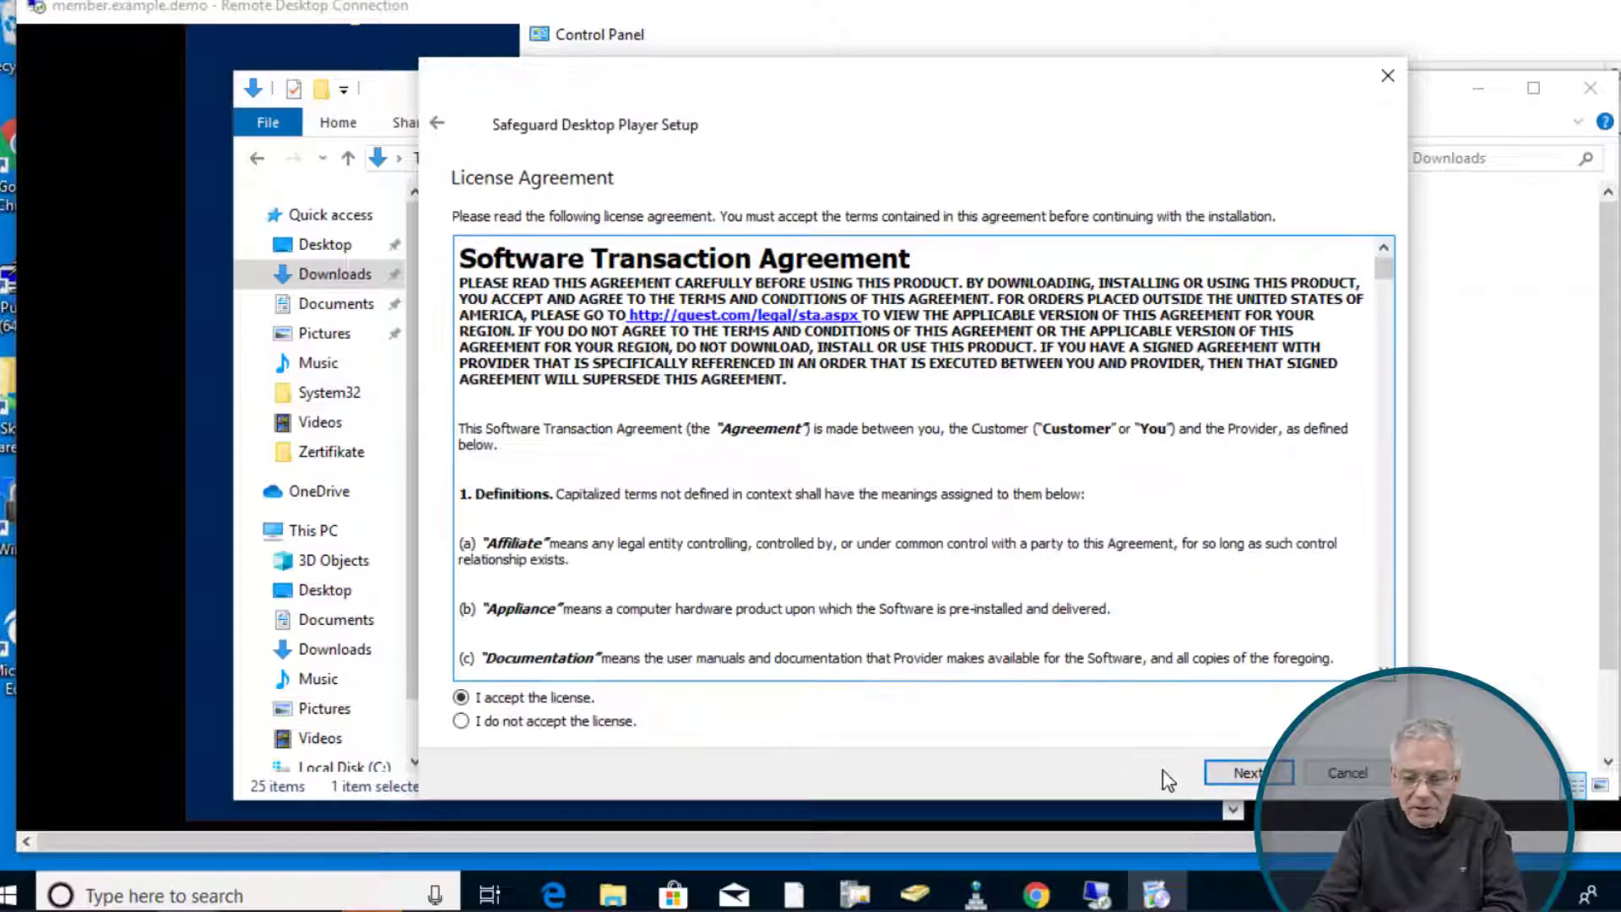
left_click(1234, 768)
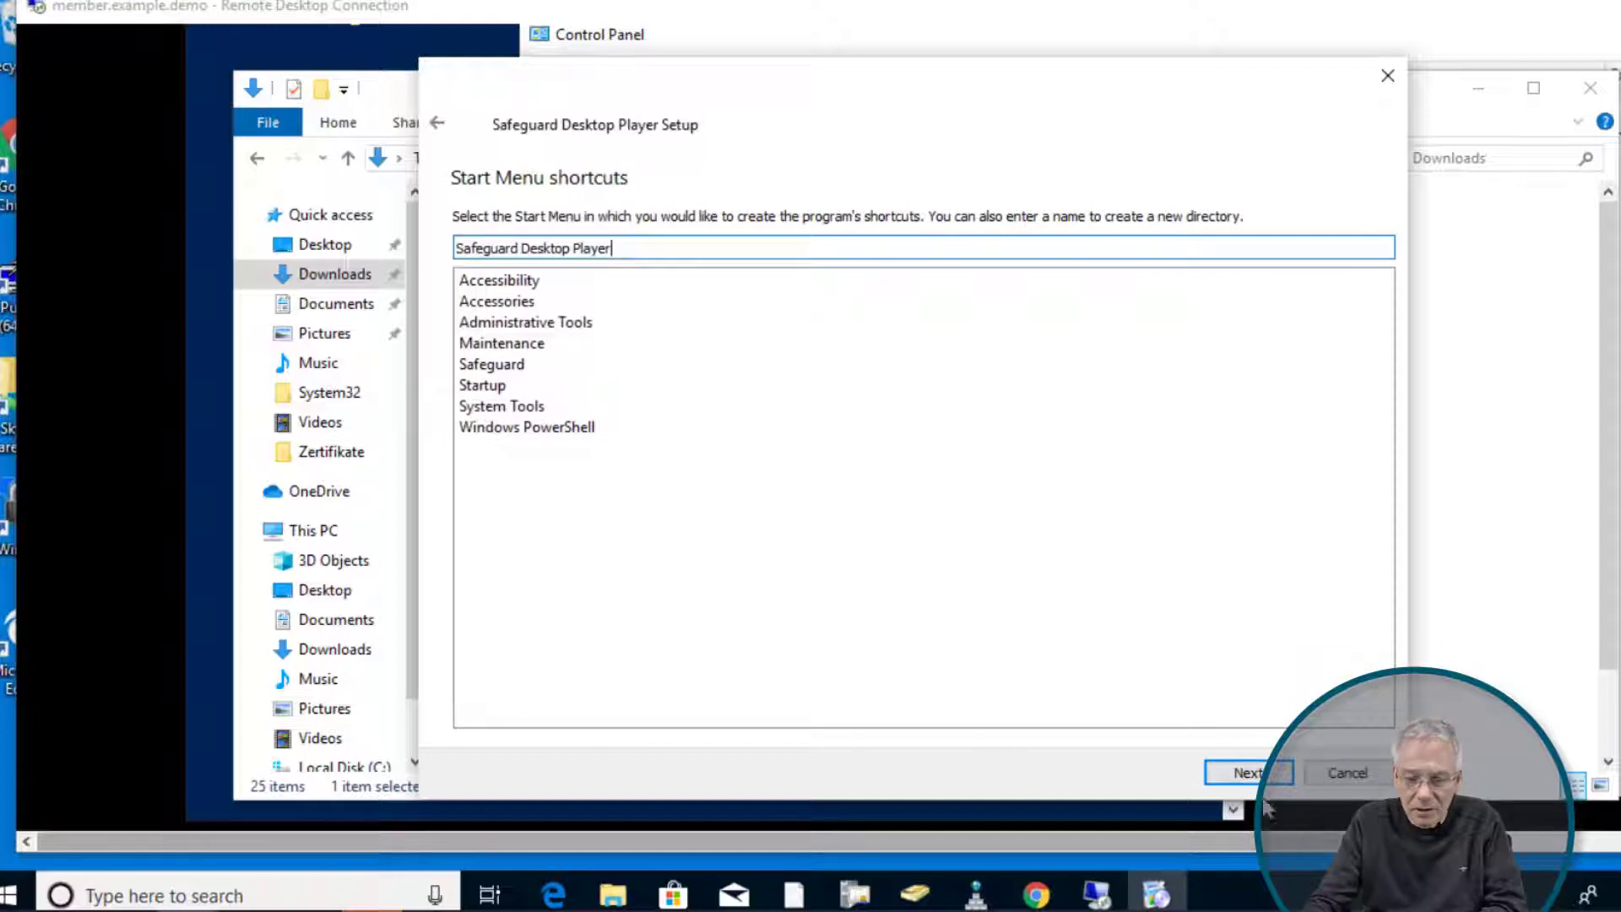
left_click(1261, 773)
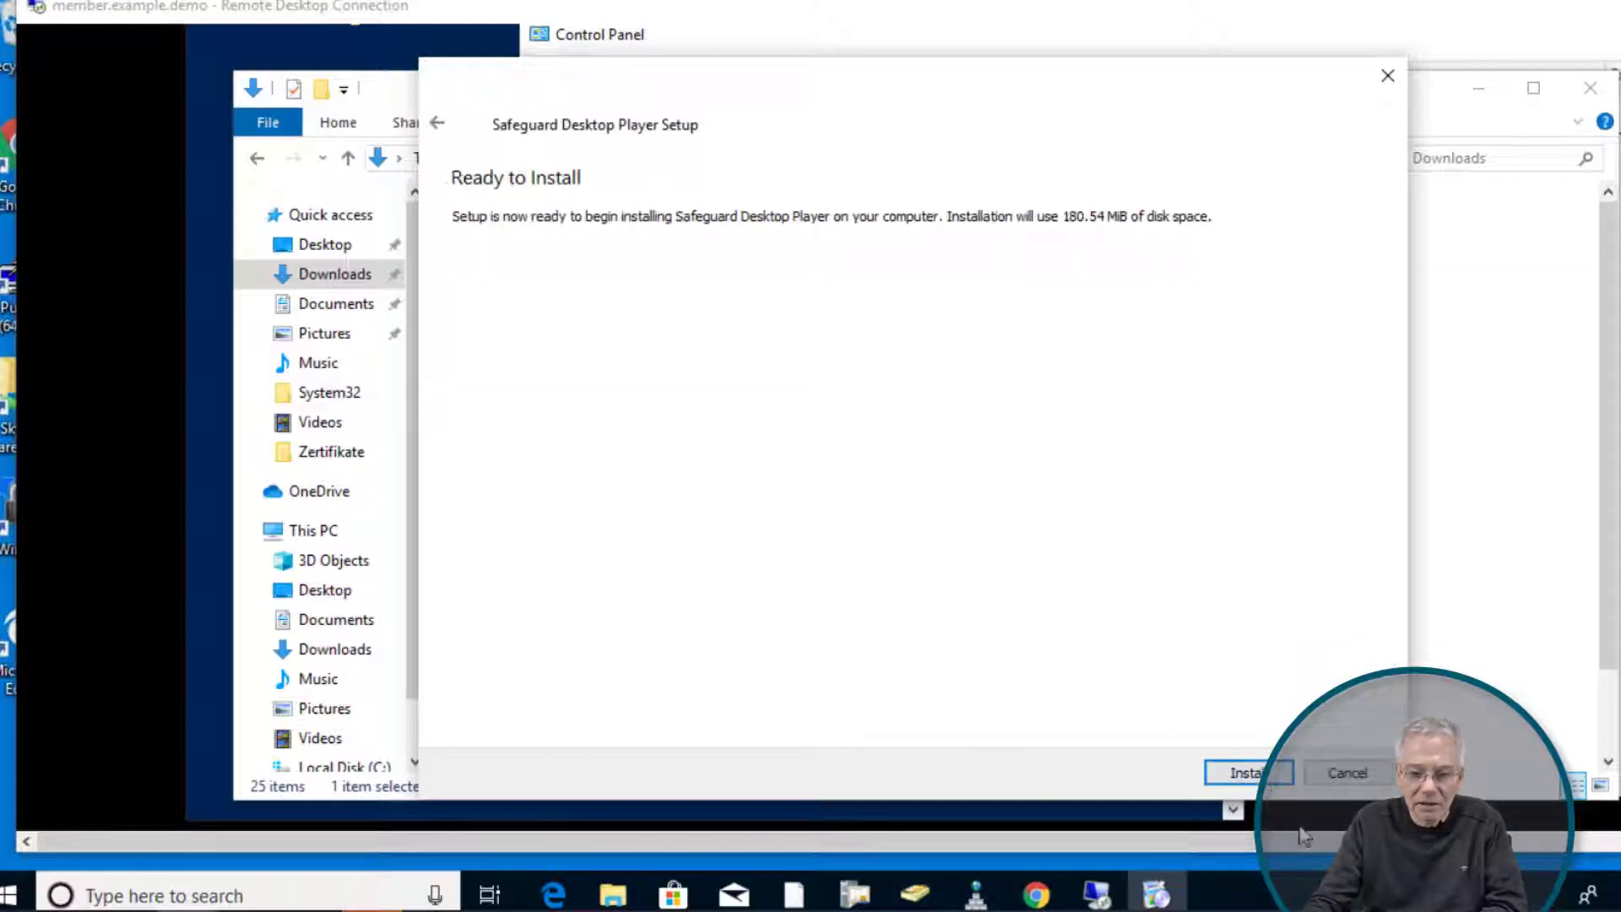
left_click(1249, 774)
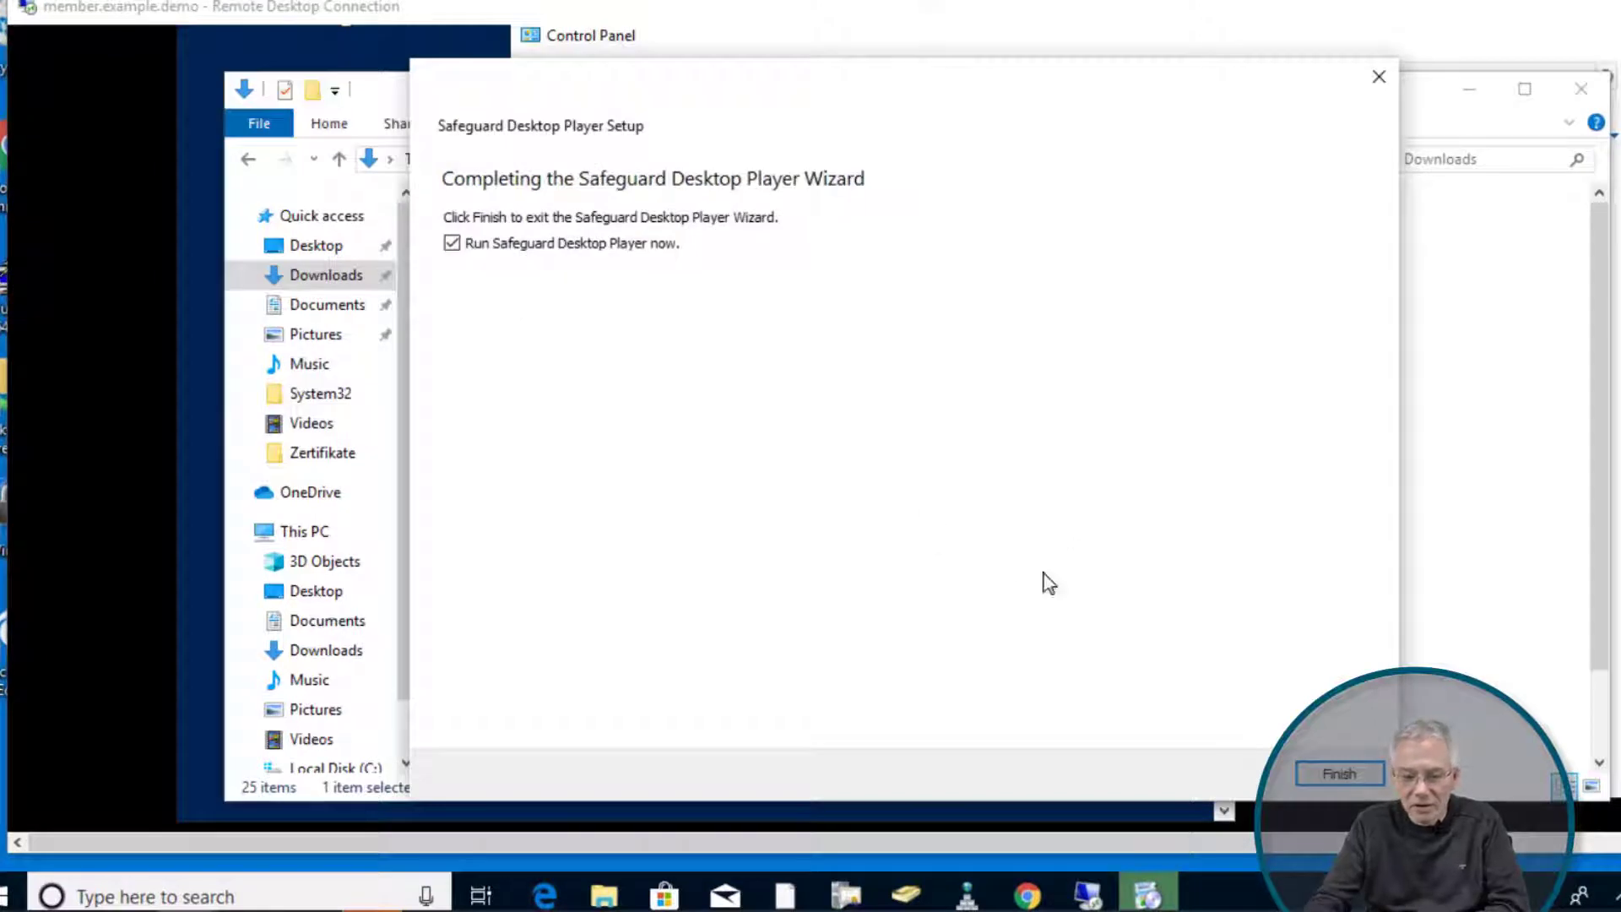
left_click(1330, 772)
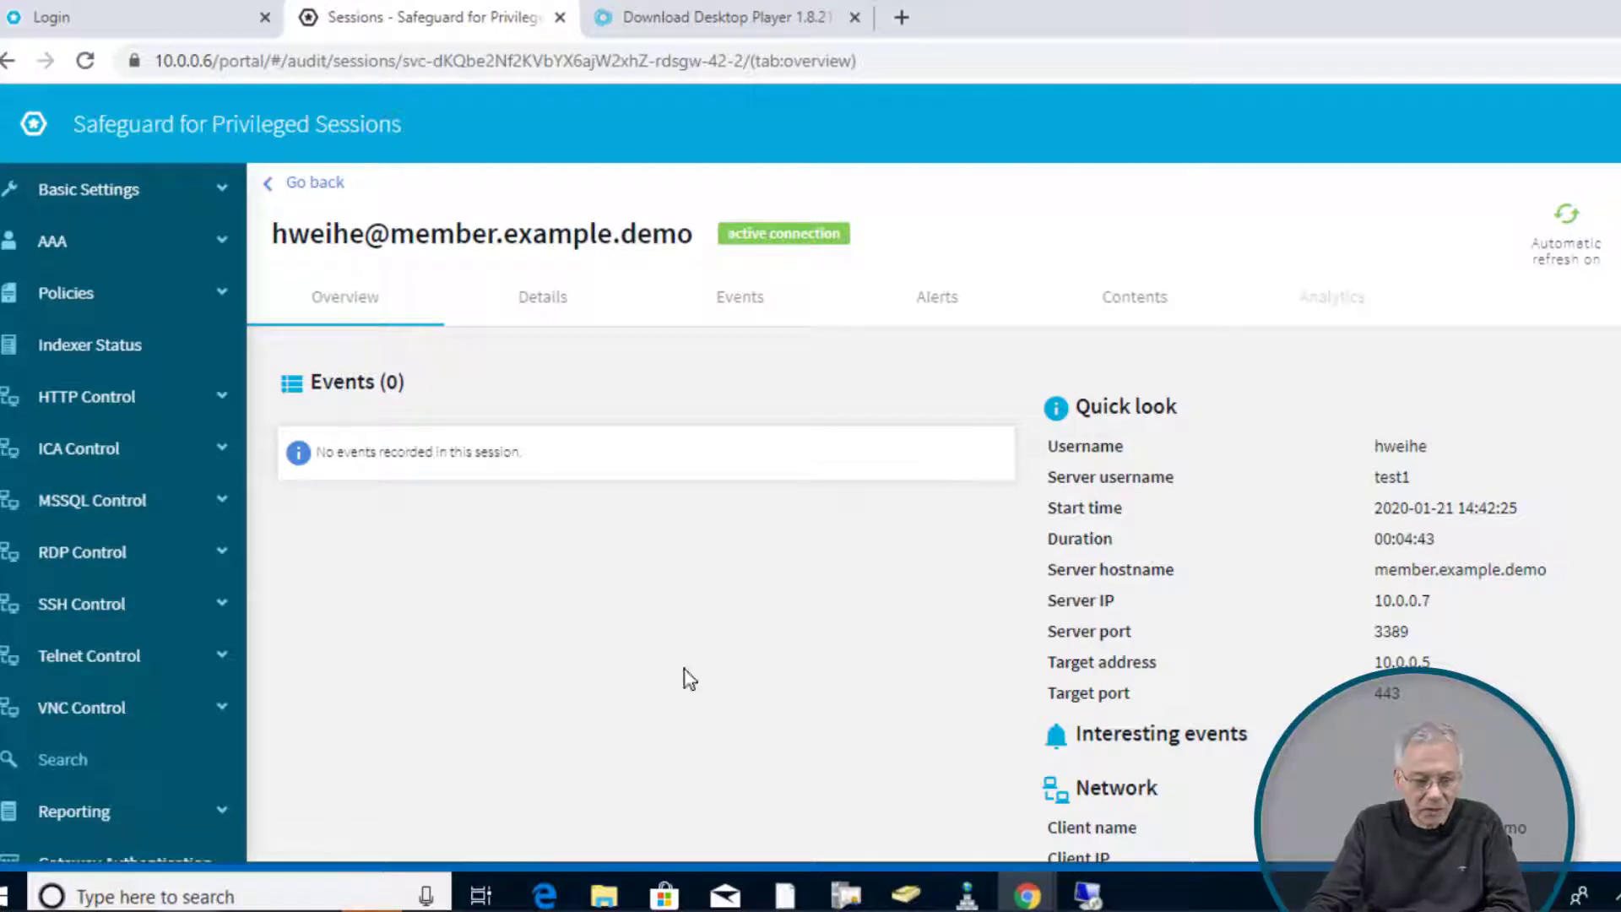
Step: Open the pam_searchresults download in Desktop Player and authenticate with the password
scroll(929, 549, "down", 3)
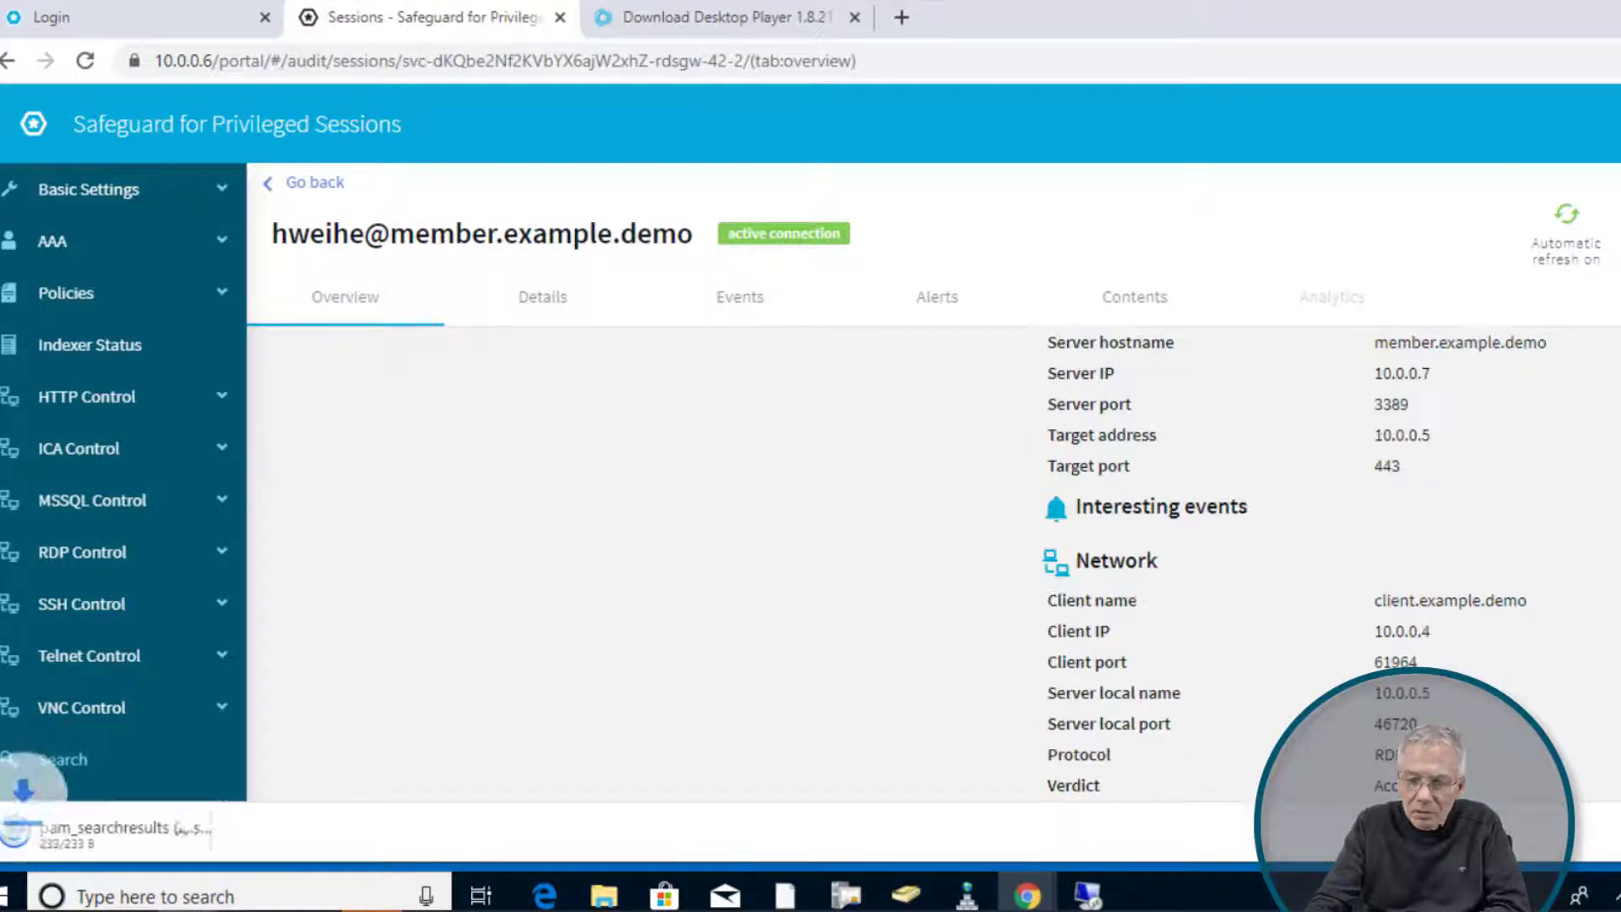
left_click(123, 839)
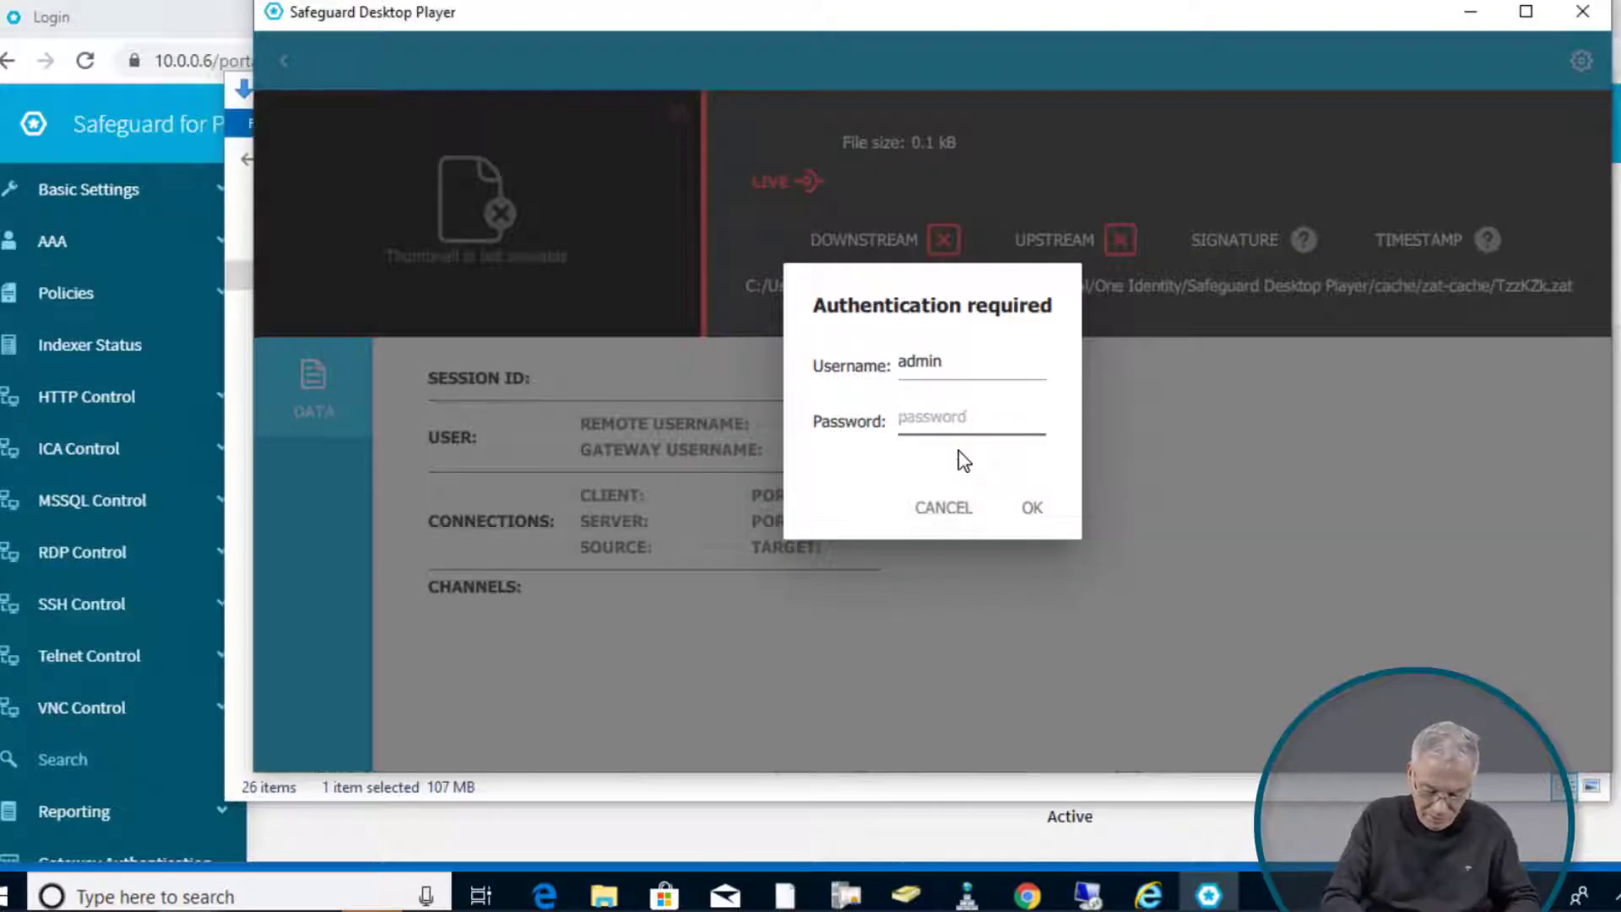
type("•••")
key("Return")
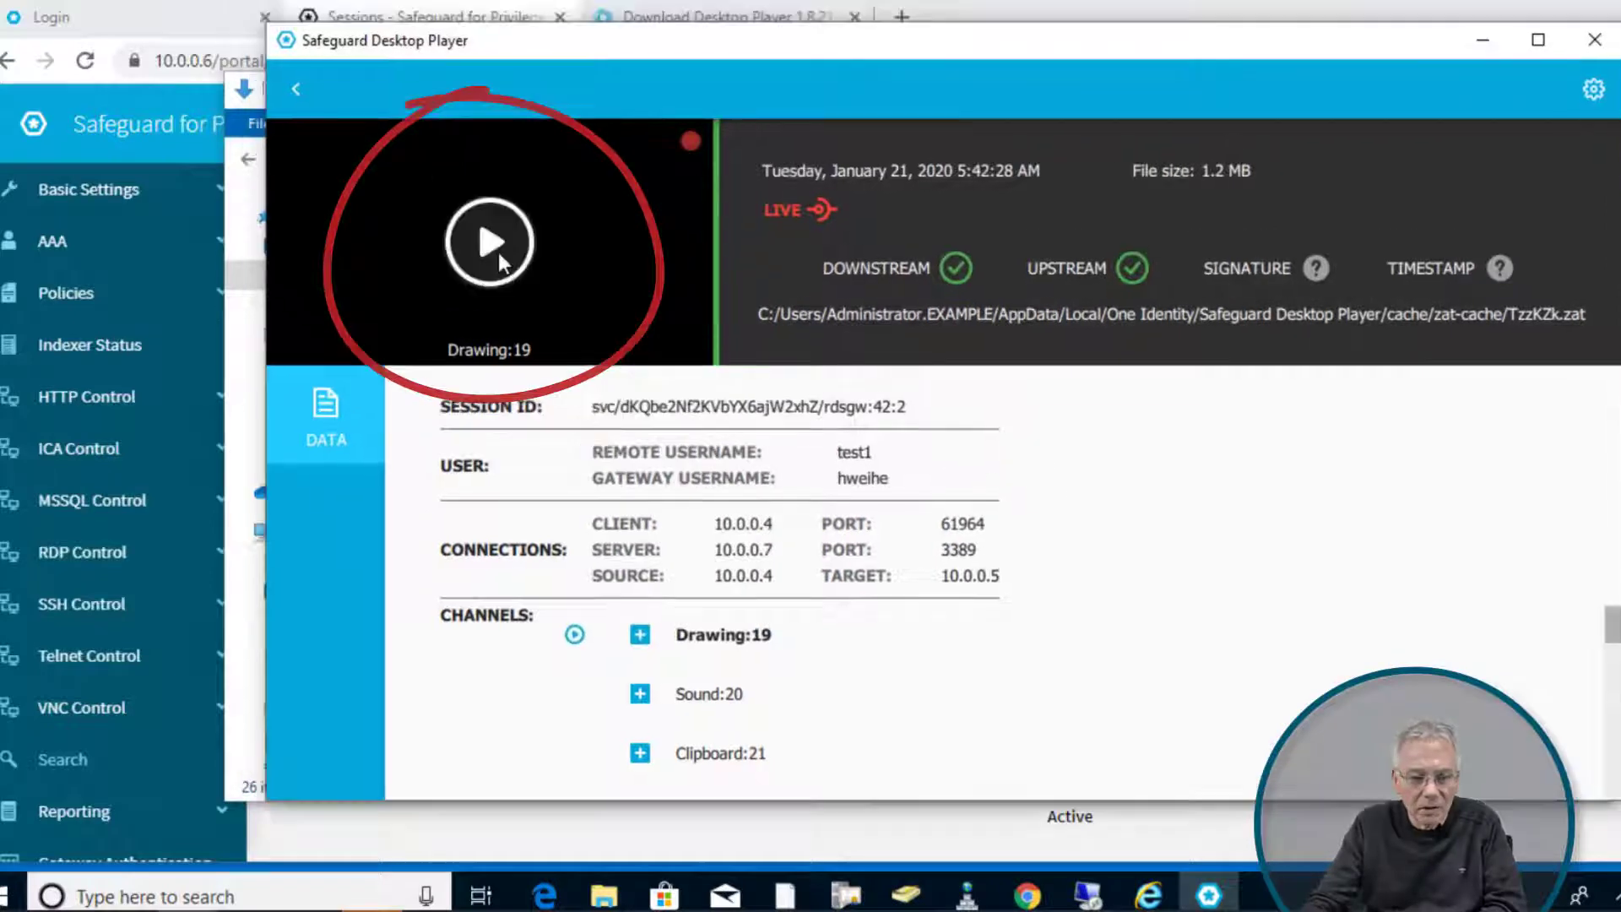
Step: Play the live session, resize and move the remote windows, then close the player and RDP window
left_click(493, 249)
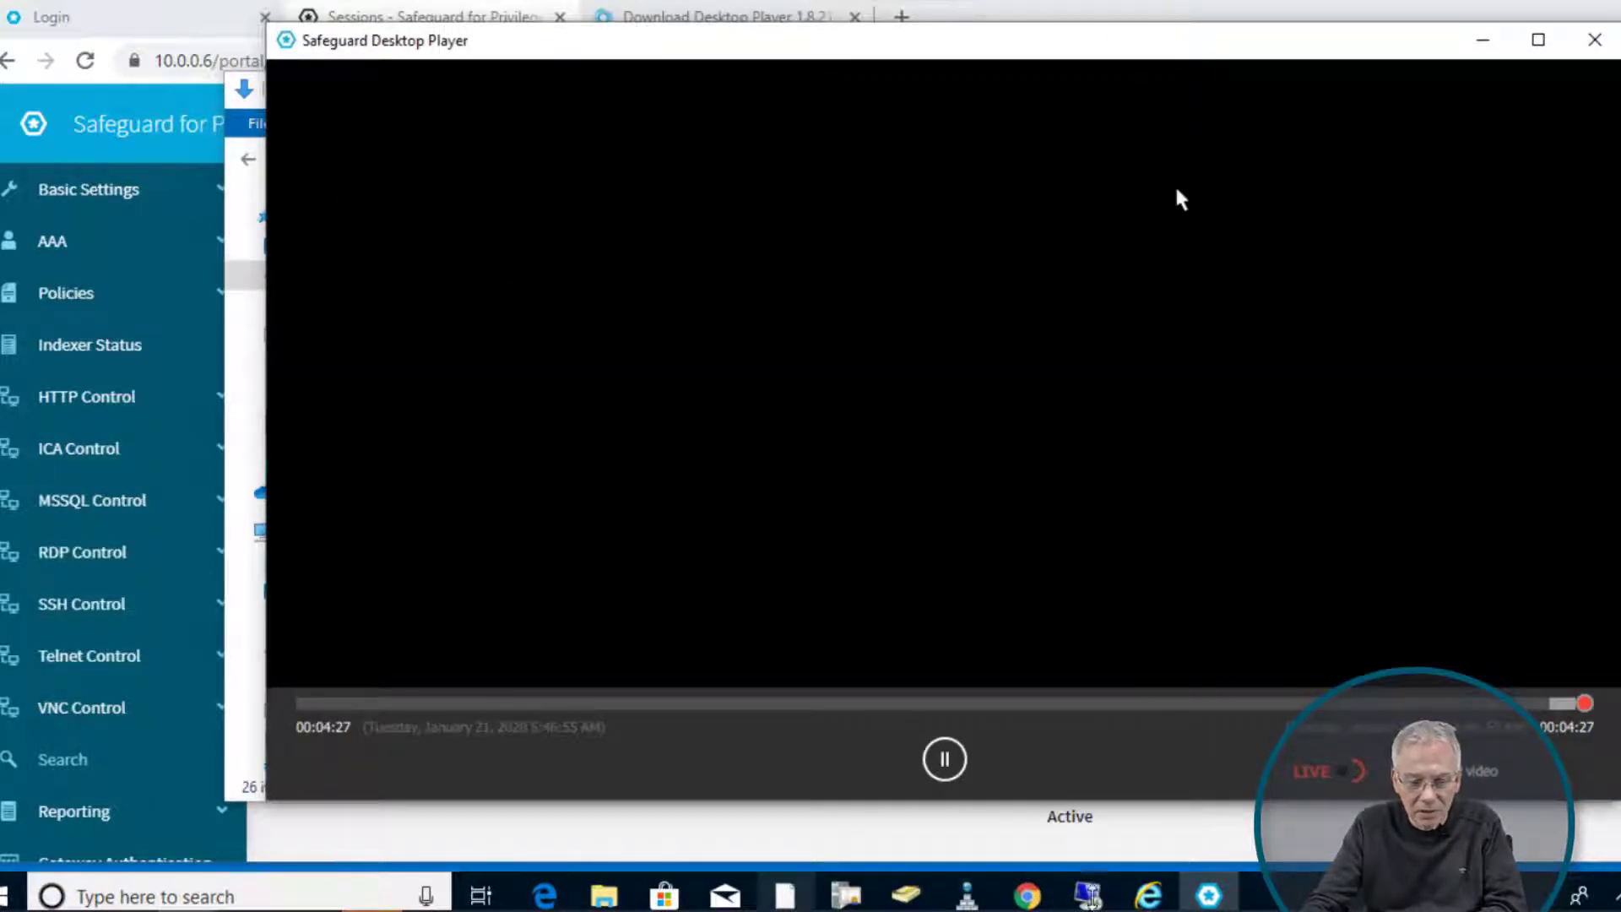
left_click(1088, 897)
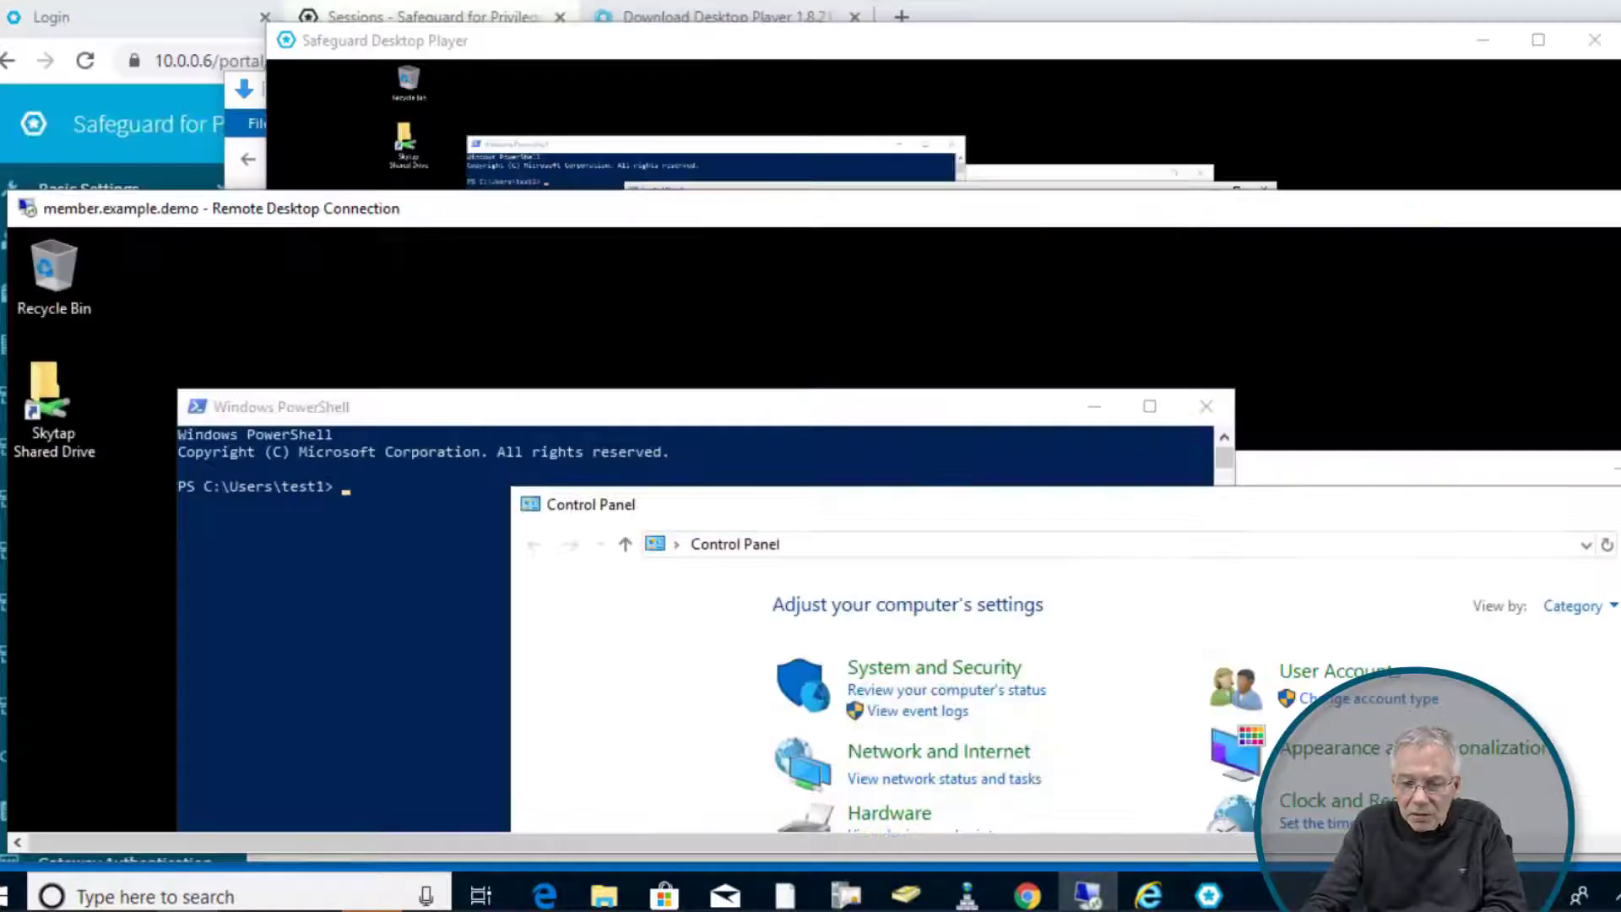
left_click_drag(1617, 447, 703, 448)
left_click_drag(483, 212, 378, 189)
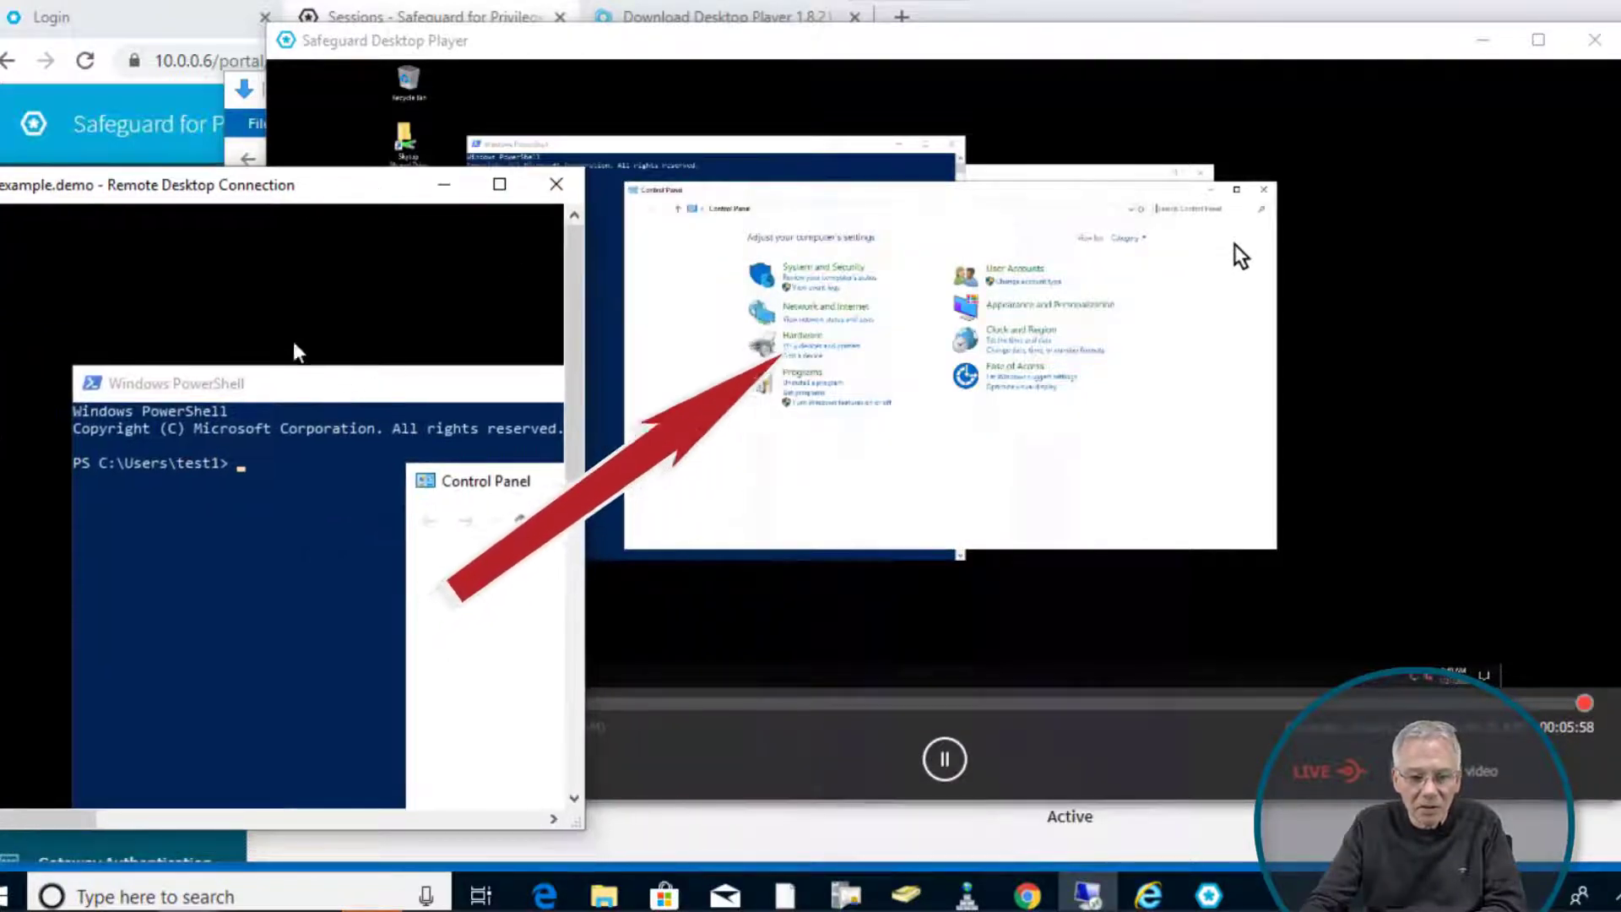
left_click_drag(239, 318, 466, 495)
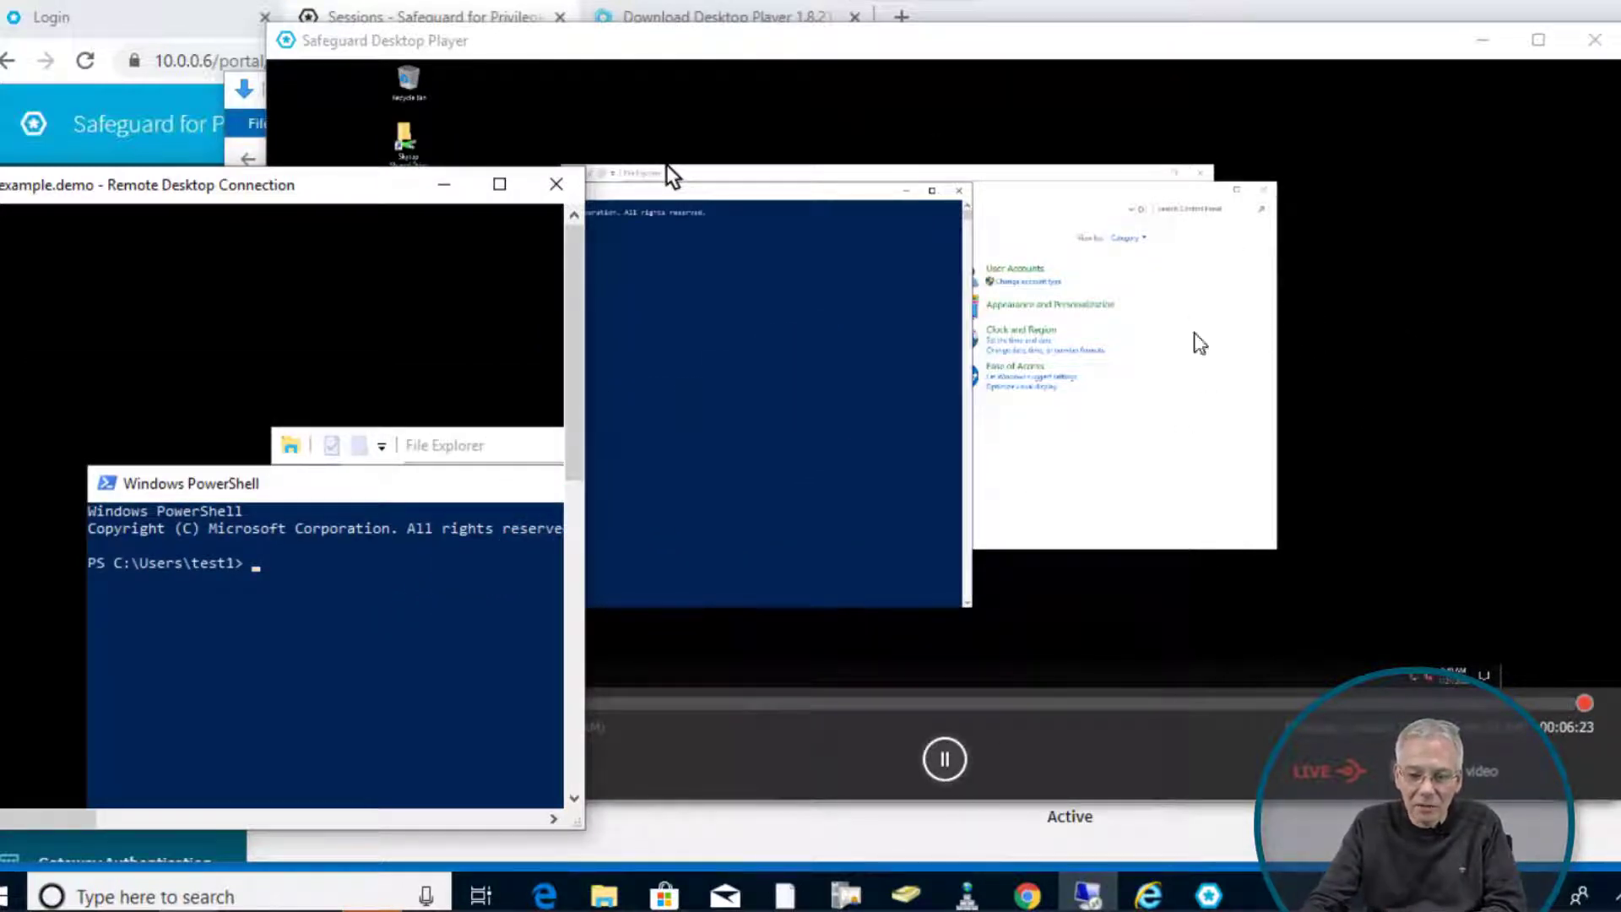
key("alt+F4")
left_click(557, 184)
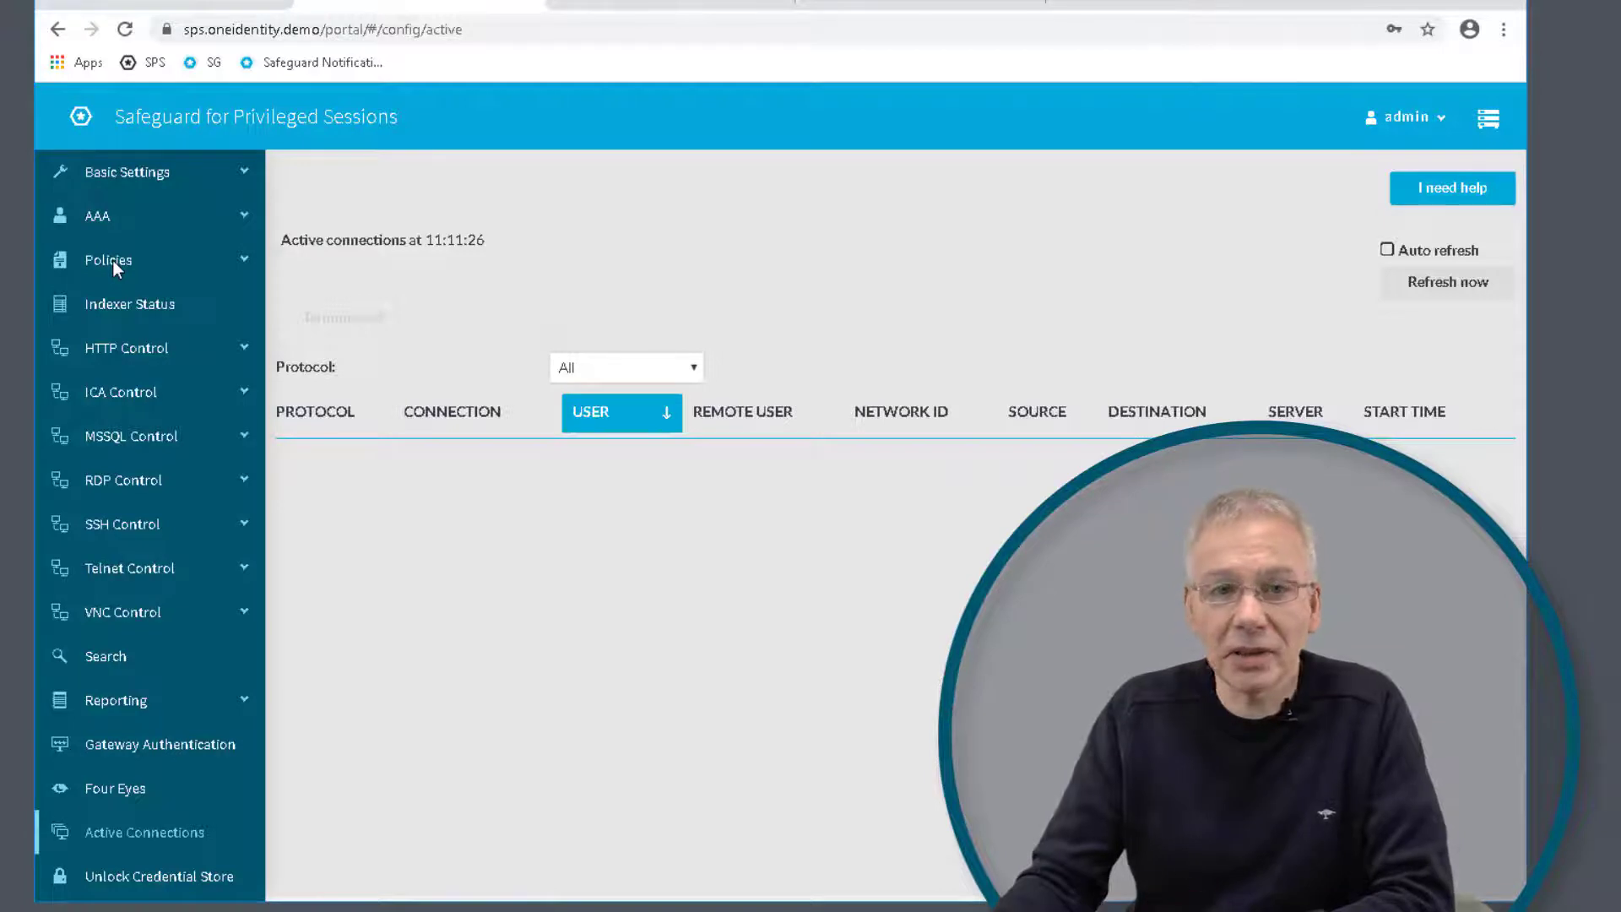
Step: Expand Policies in the sidebar and open Content Policies
left_click(113, 260)
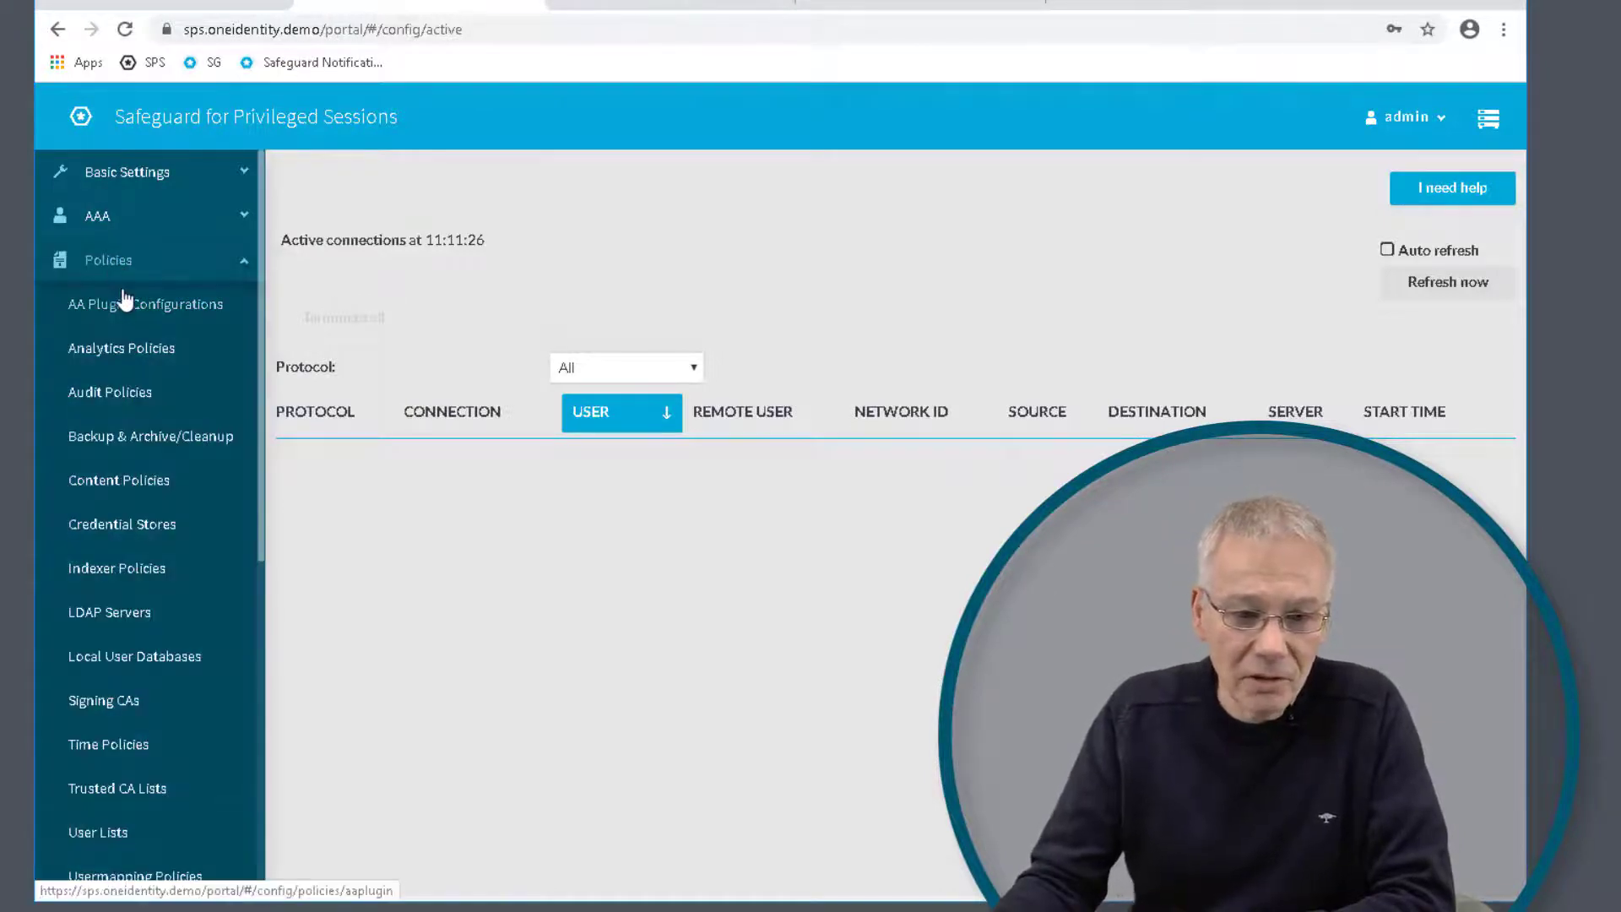
scroll(125, 299, "down", 2)
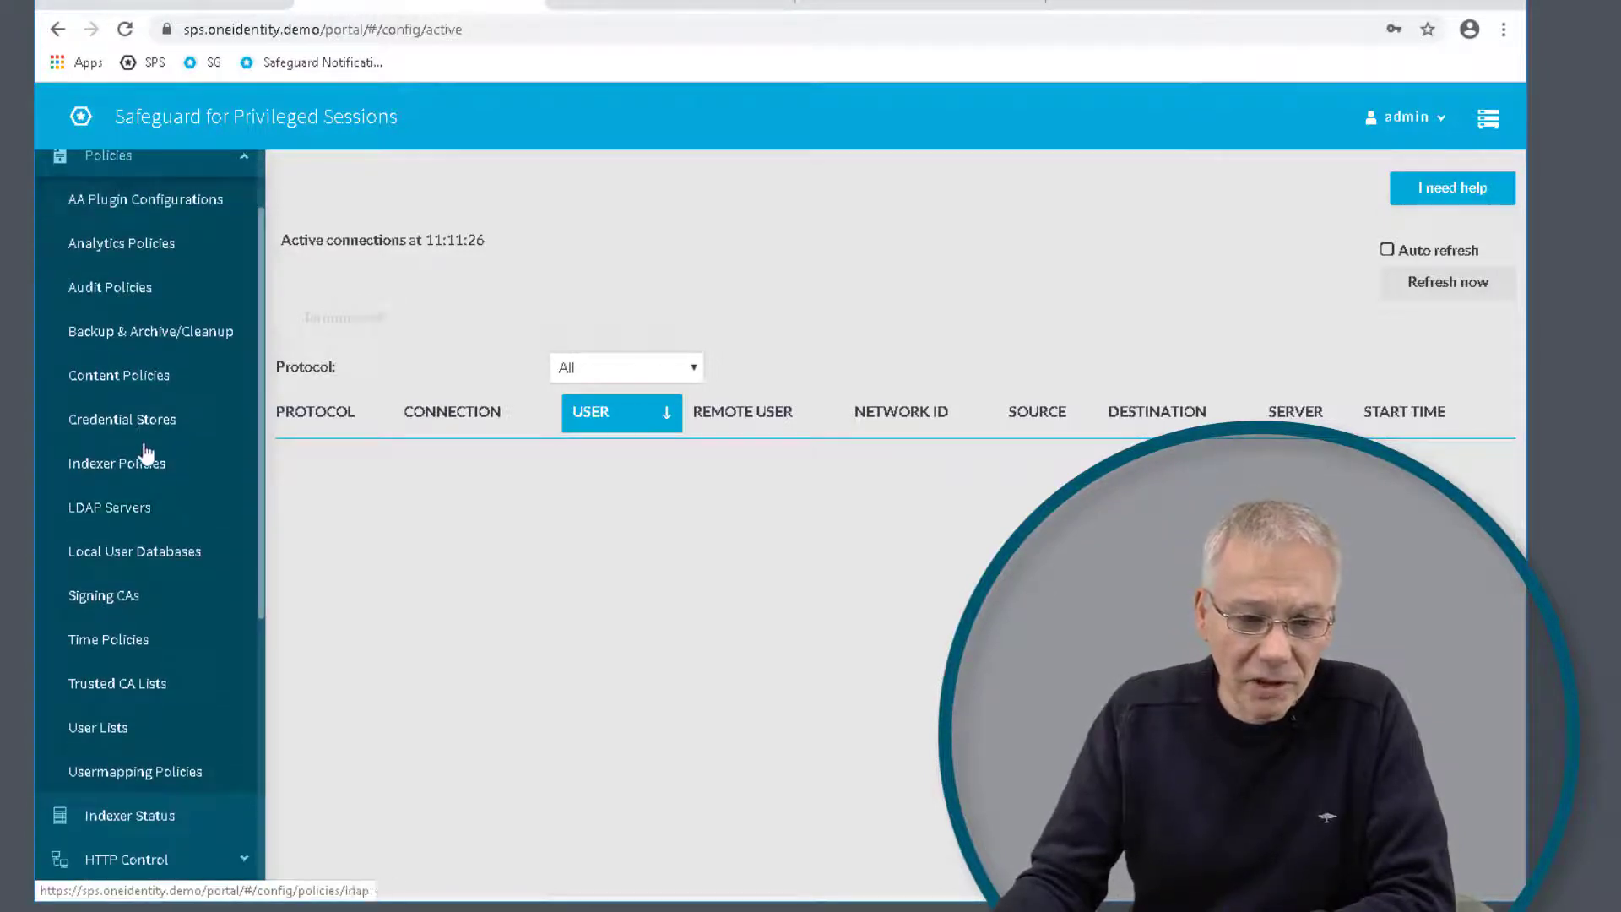
left_click(137, 385)
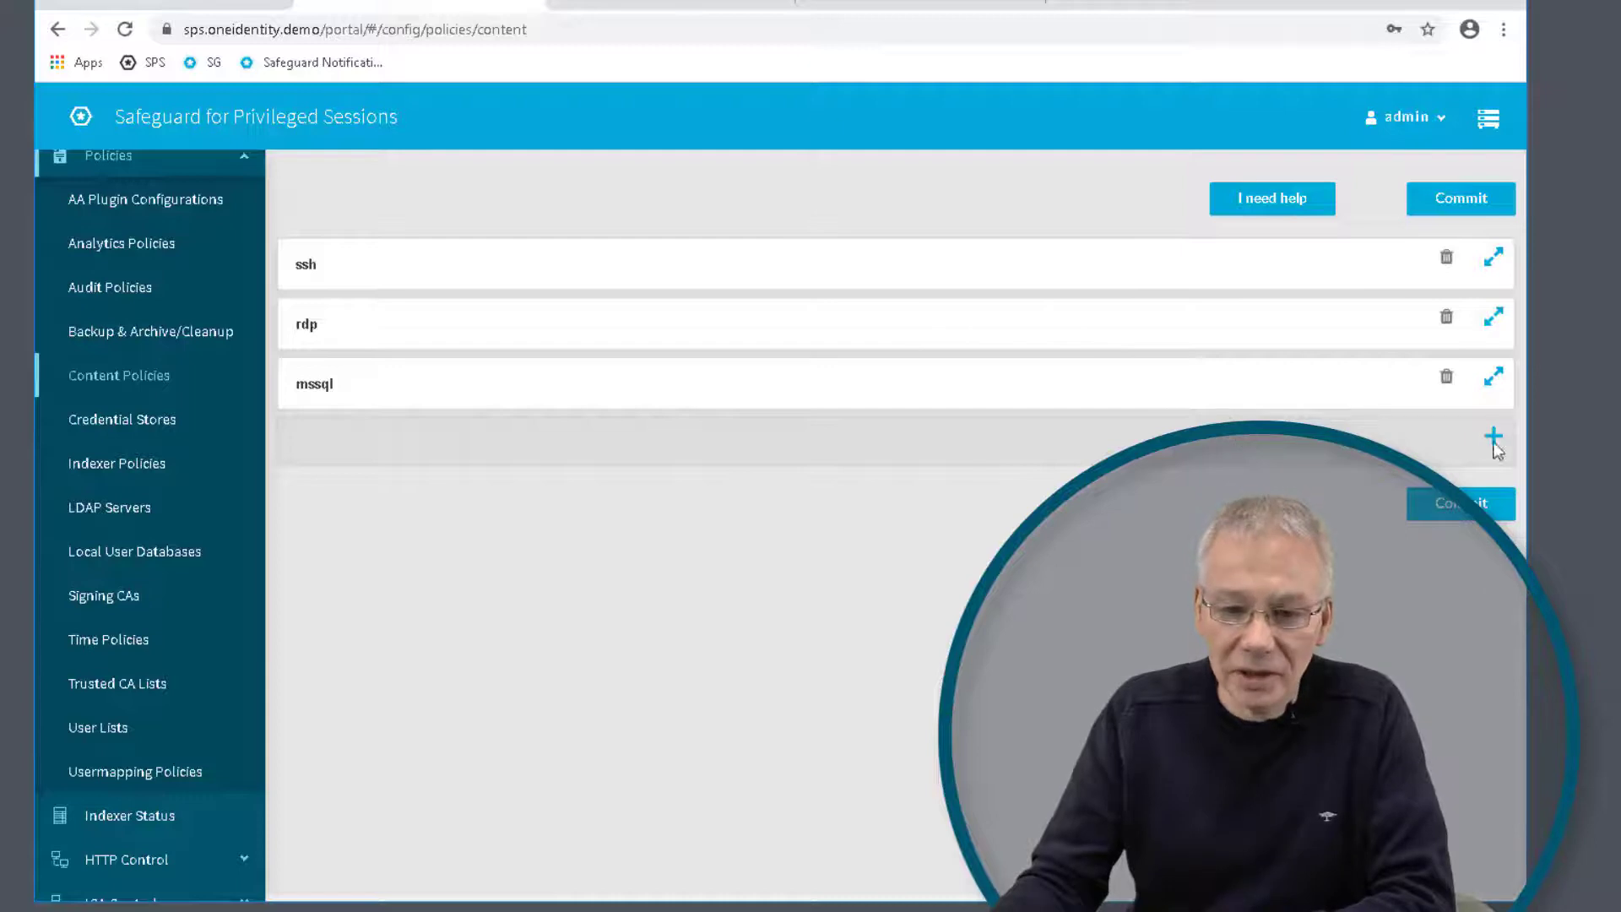
Step: Expand the ssh content policy and review its scp.* and rm.* rules that terminate the connection
left_click(1491, 260)
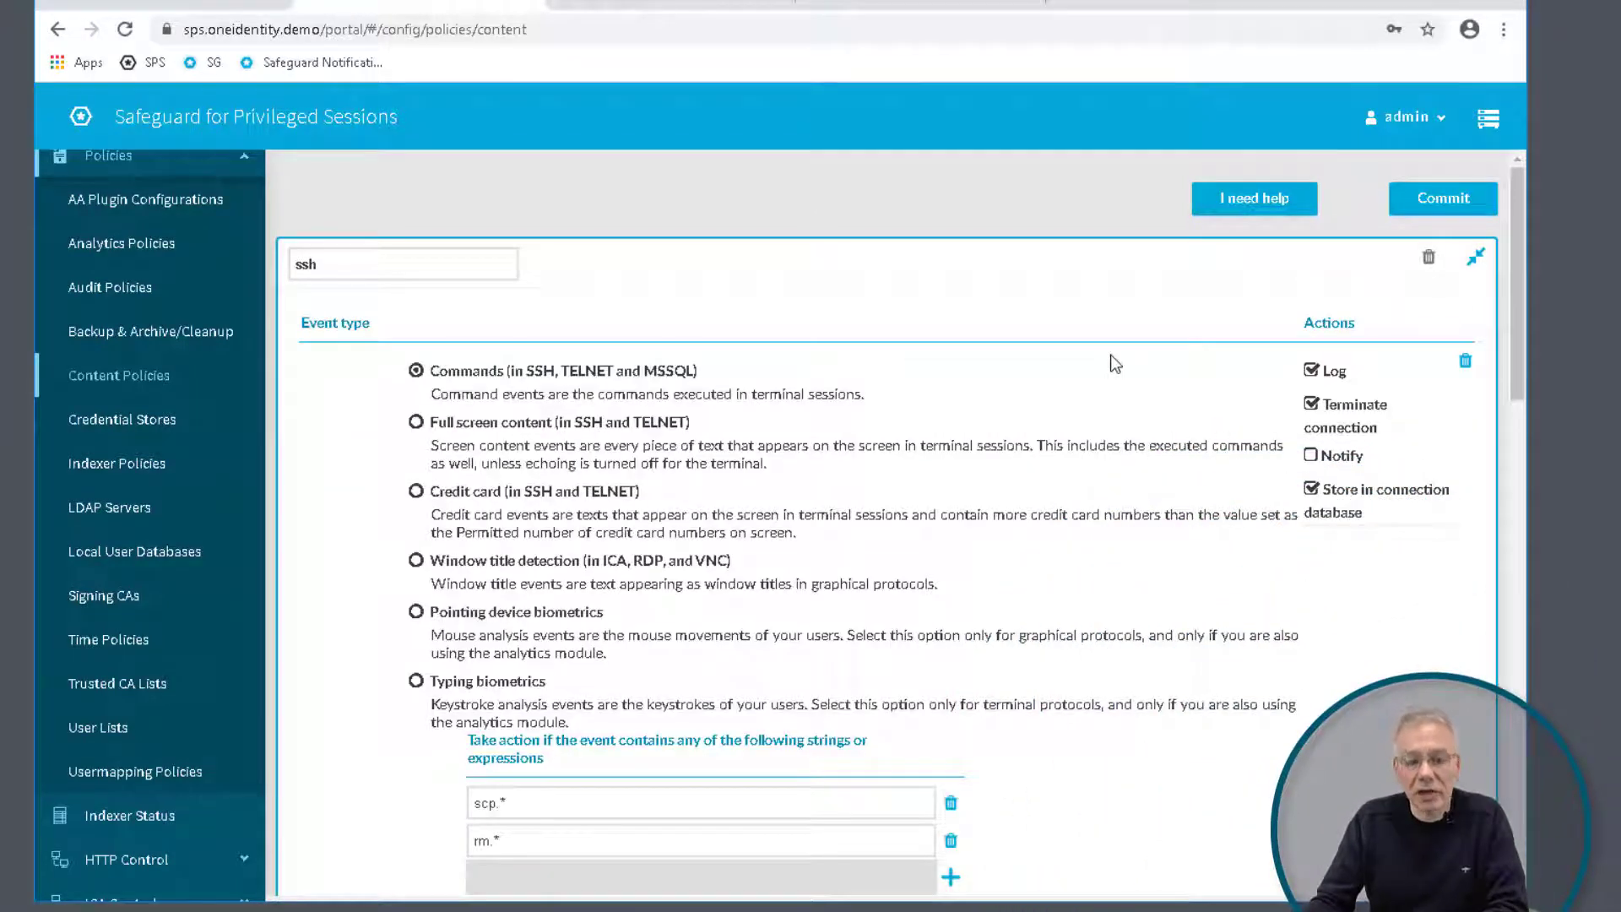
scroll(1115, 363, "down", 1)
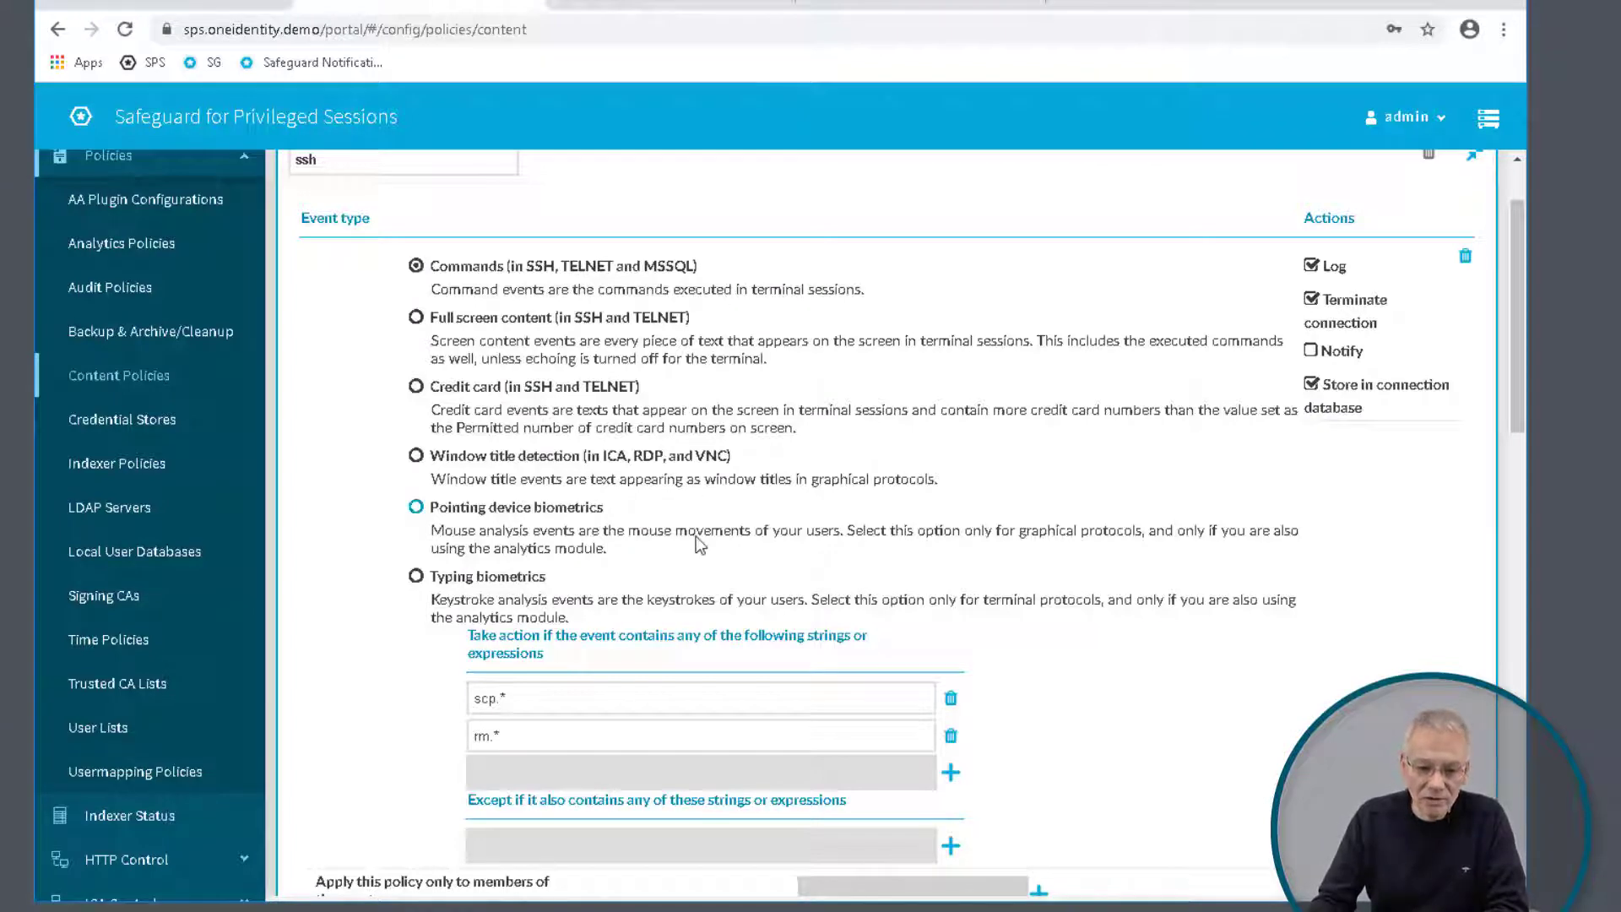
scroll(695, 533, "down", 1)
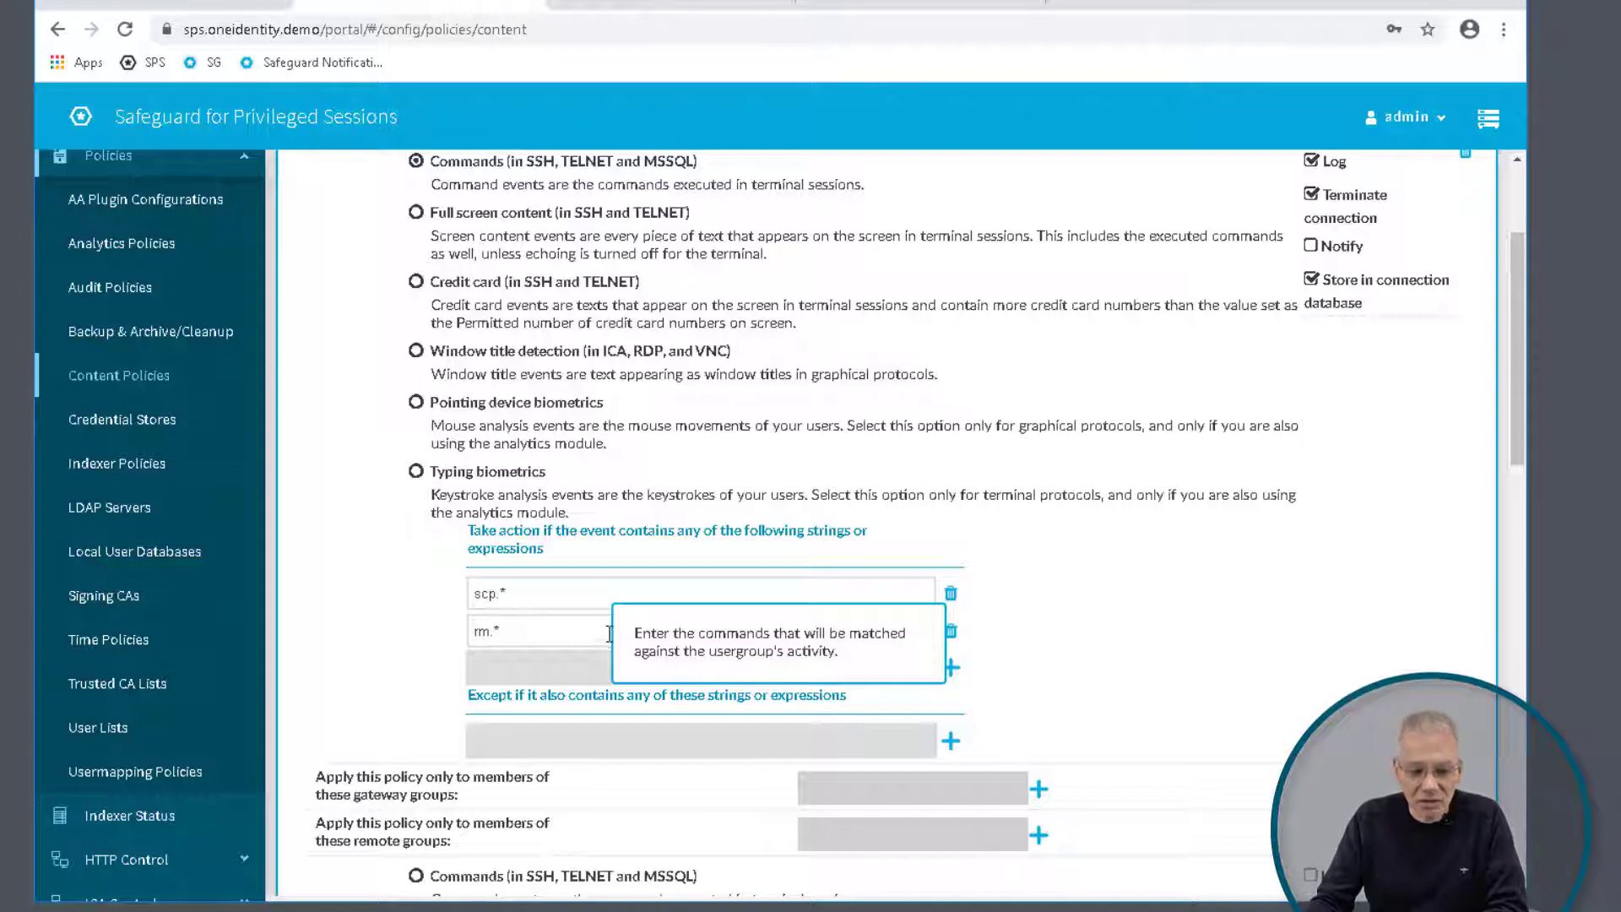
mouse_move(544, 632)
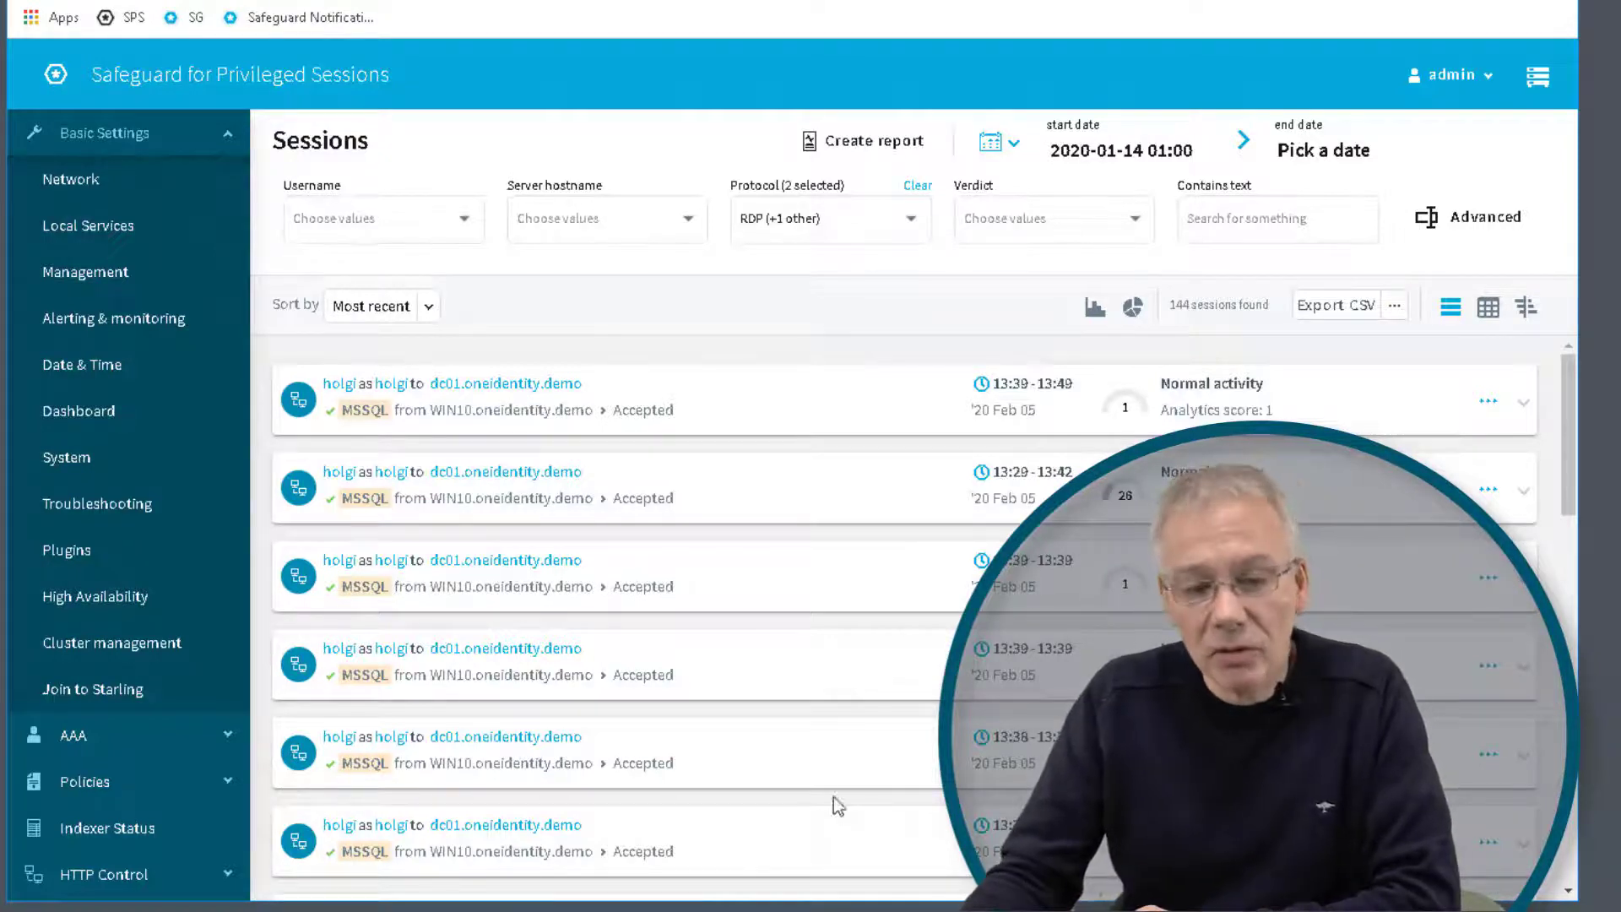
Step: Filter sessions to dc01.oneidentity.demo and review the first MSSQL session's four command events
left_click(518, 385)
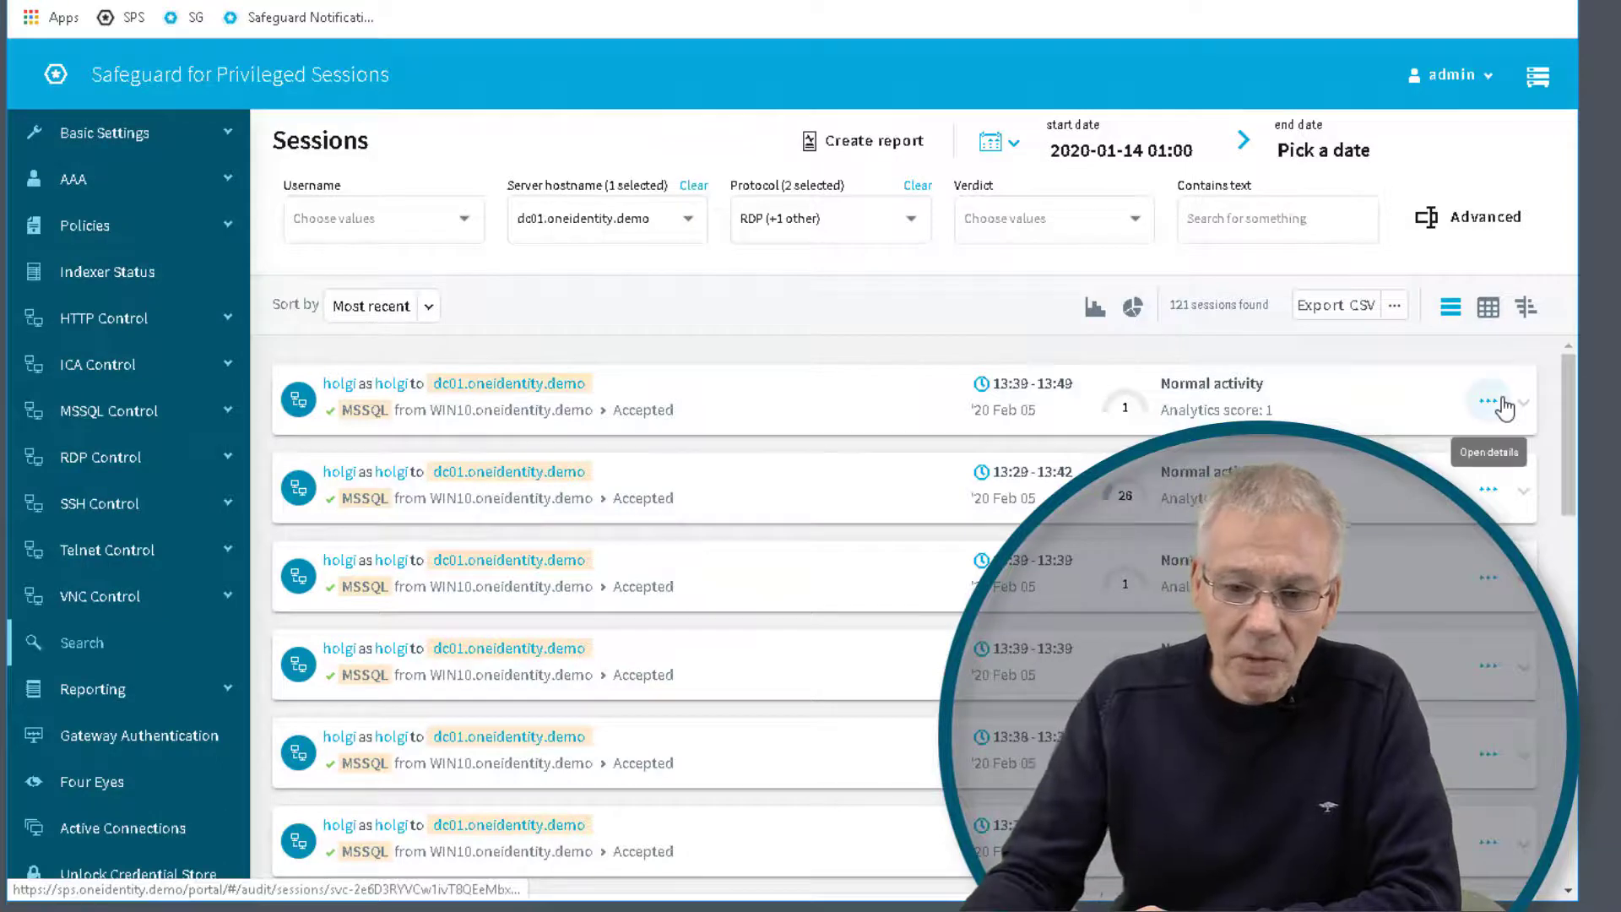
left_click(1502, 400)
scroll(422, 629, "down", 2)
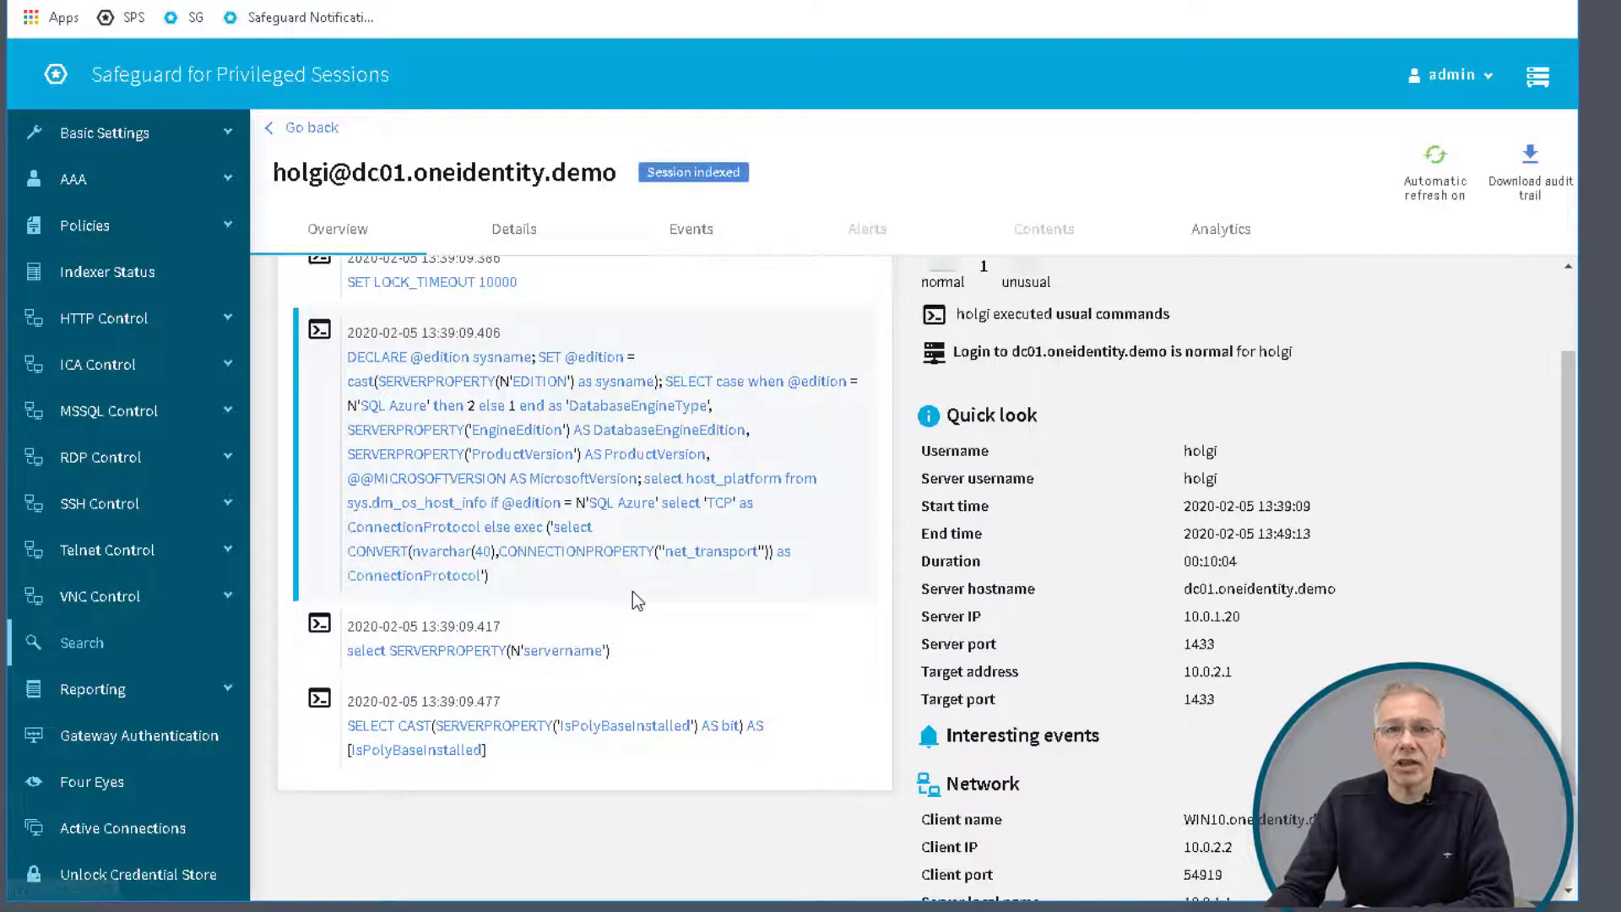
scroll(631, 591, "up", 1)
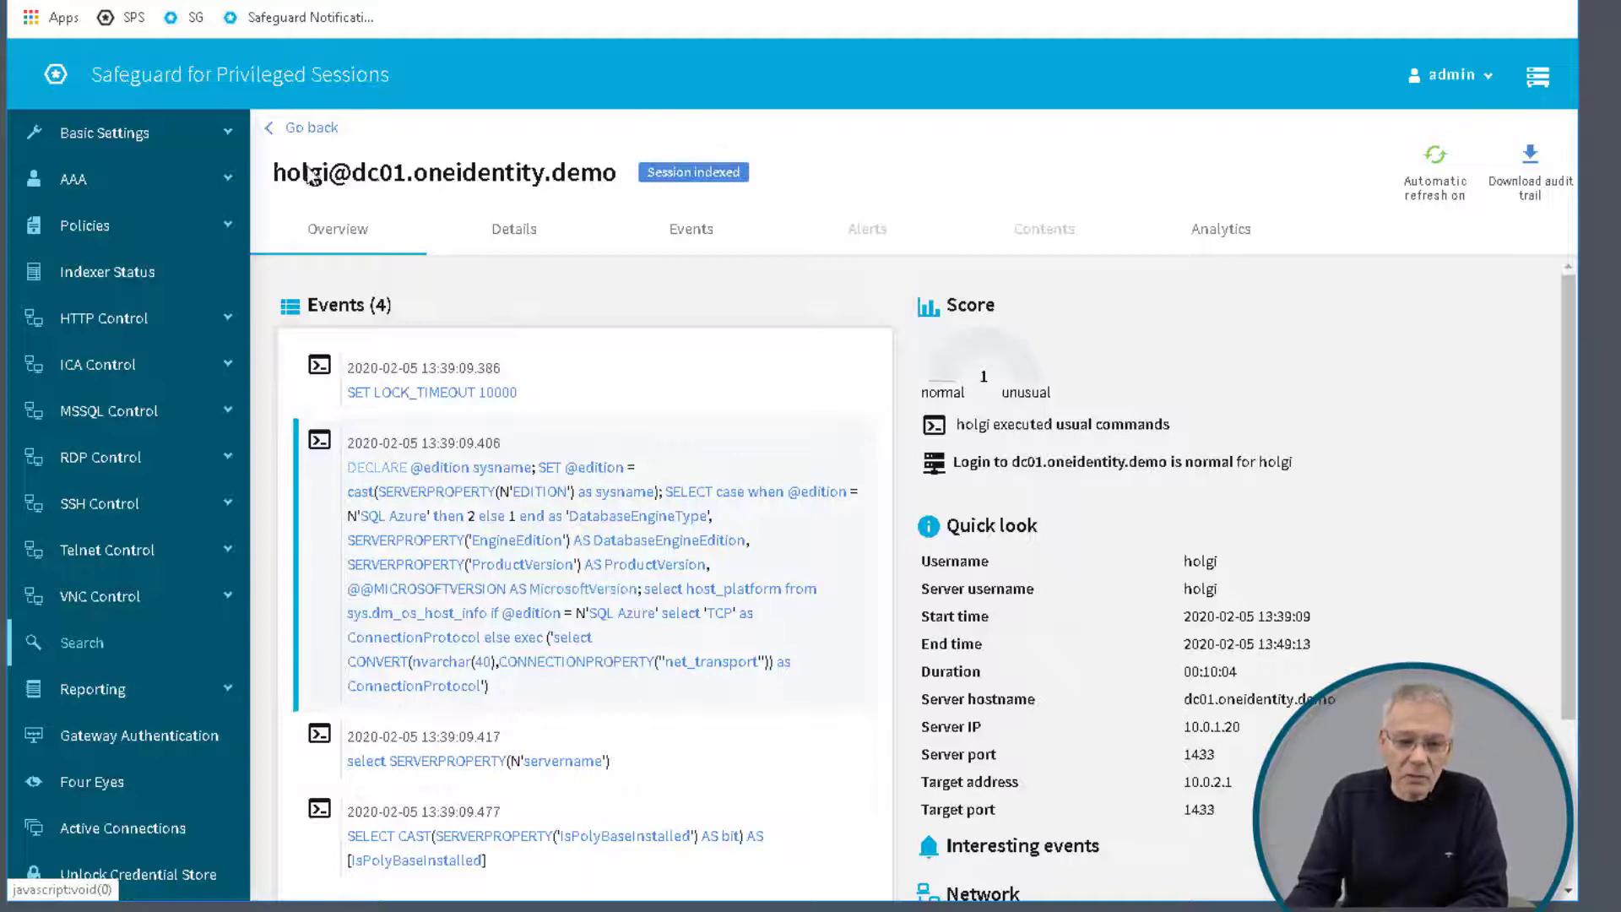
Step: Back in the session list, uncheck MSSQL in the Protocol filter to show only RDP sessions
left_click(310, 126)
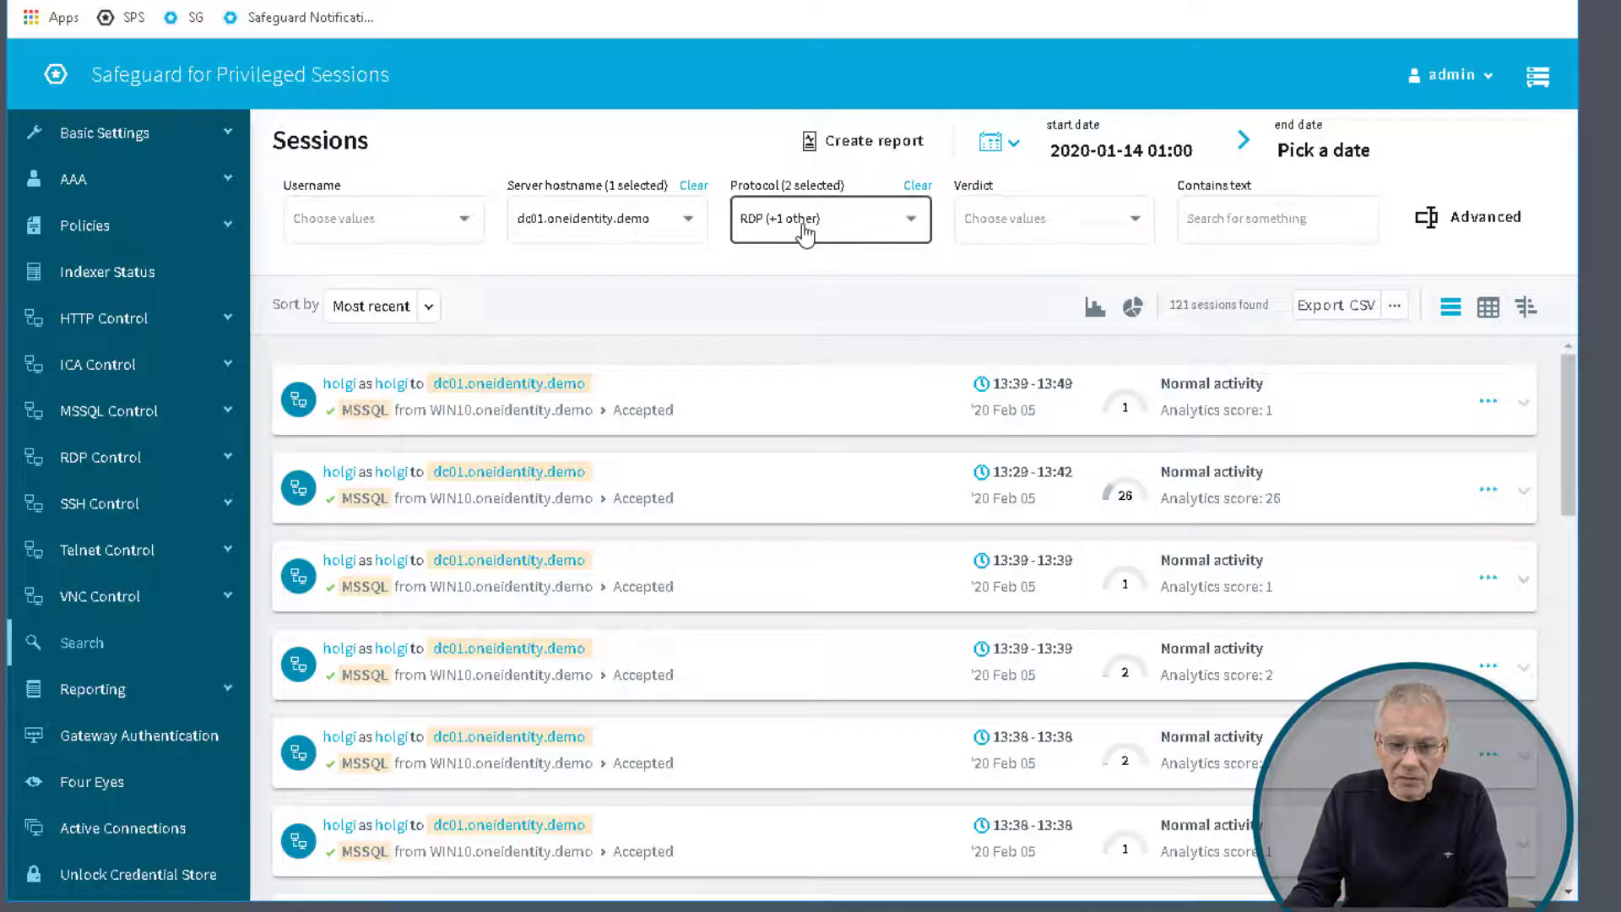
left_click(802, 228)
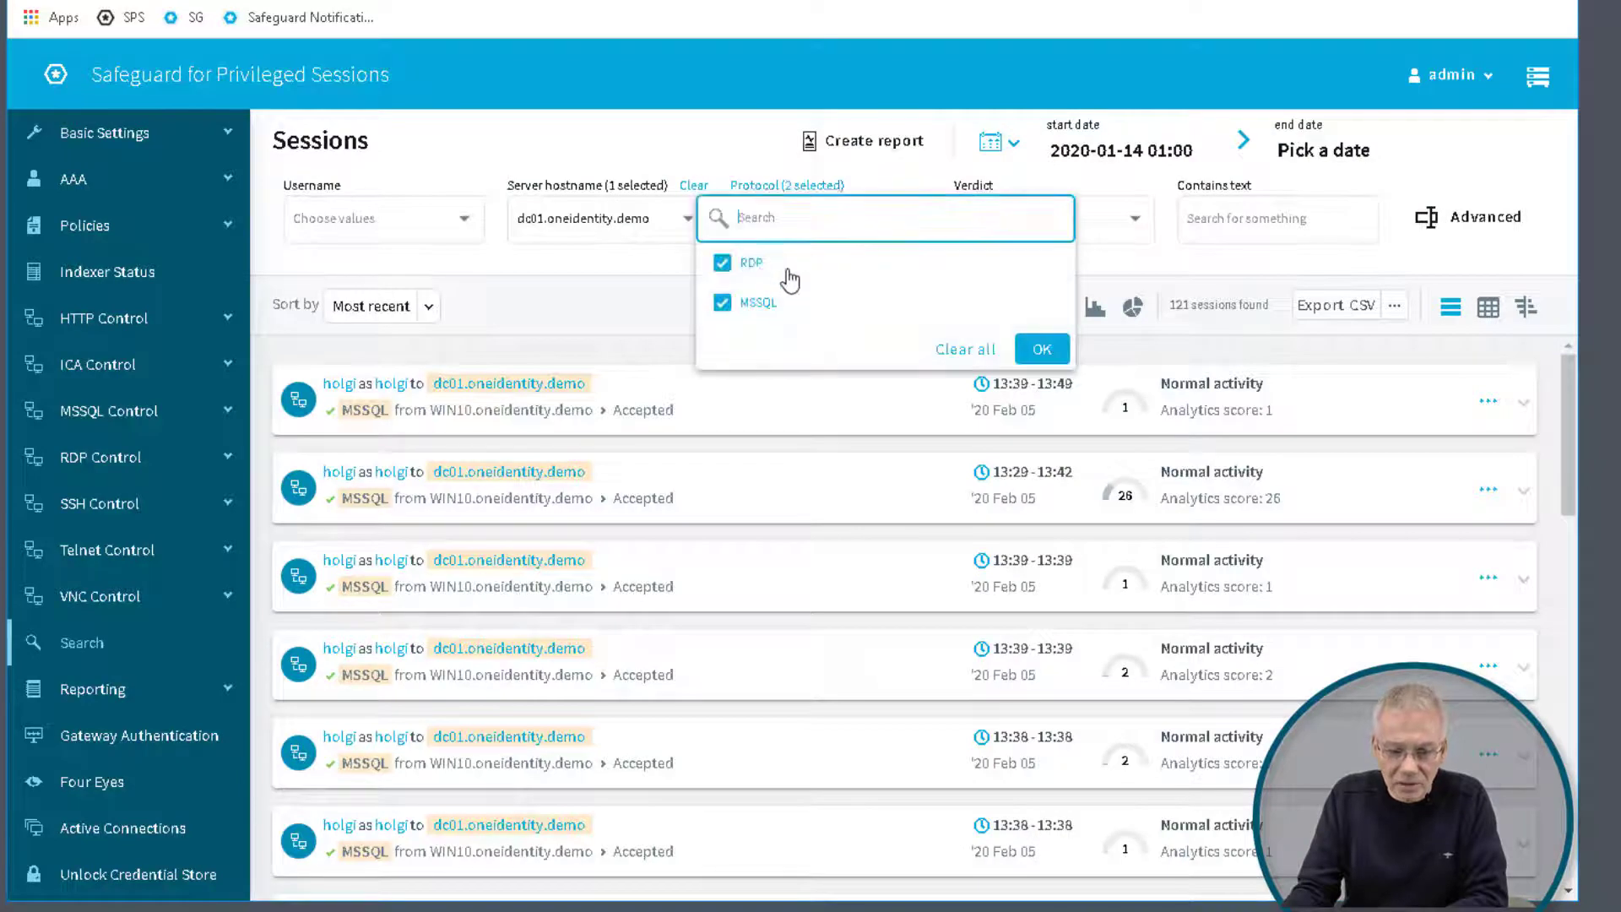
left_click(723, 305)
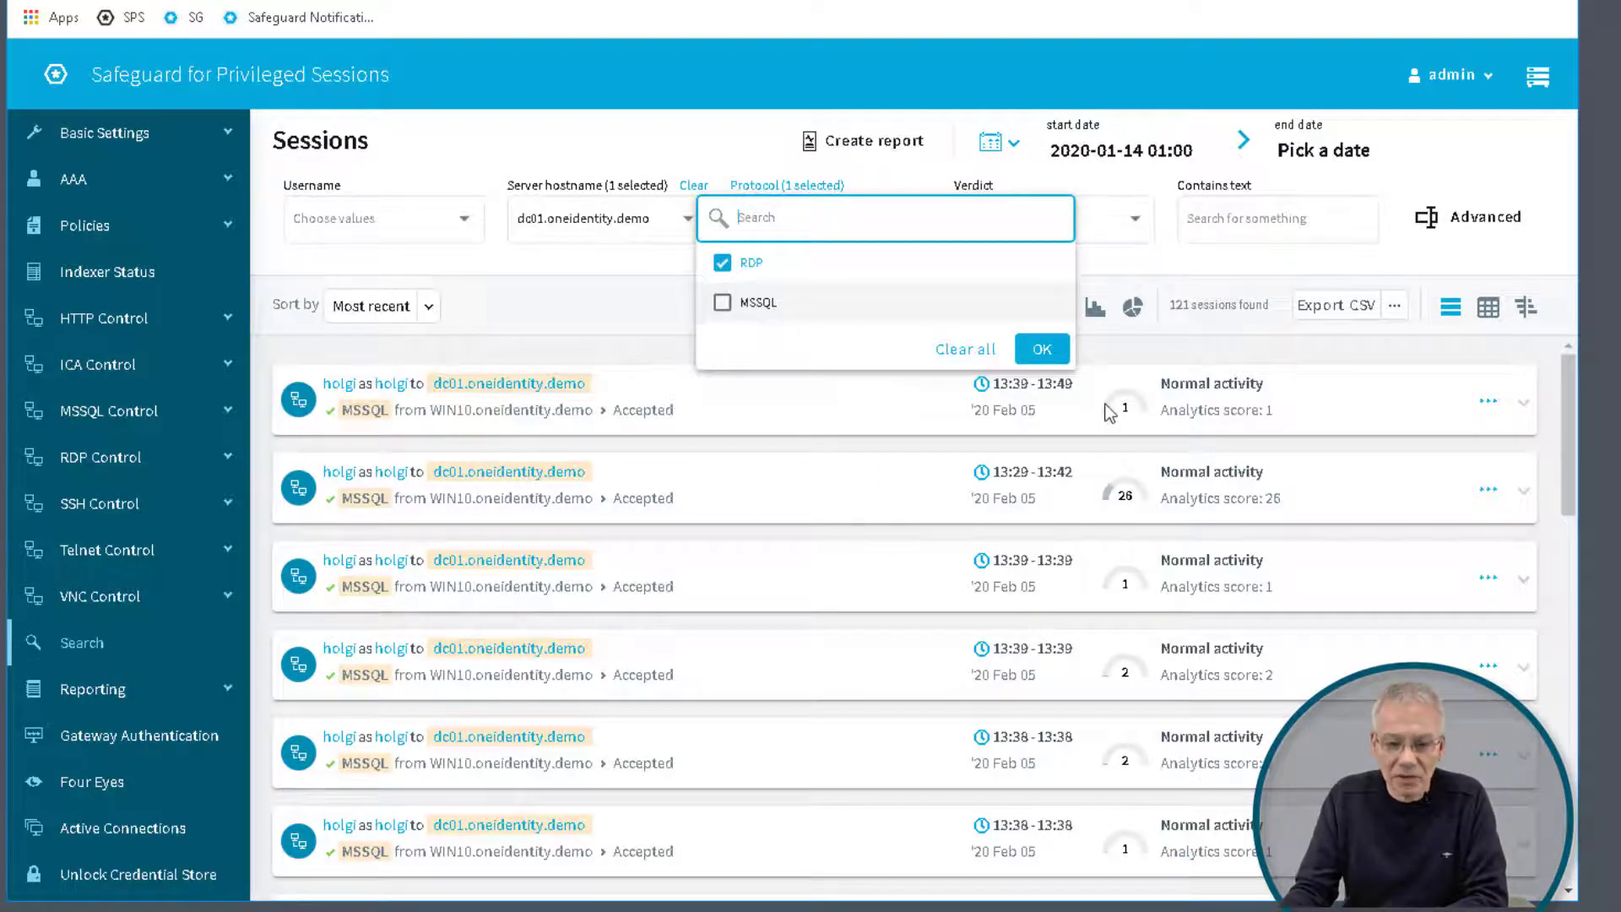
left_click(1043, 350)
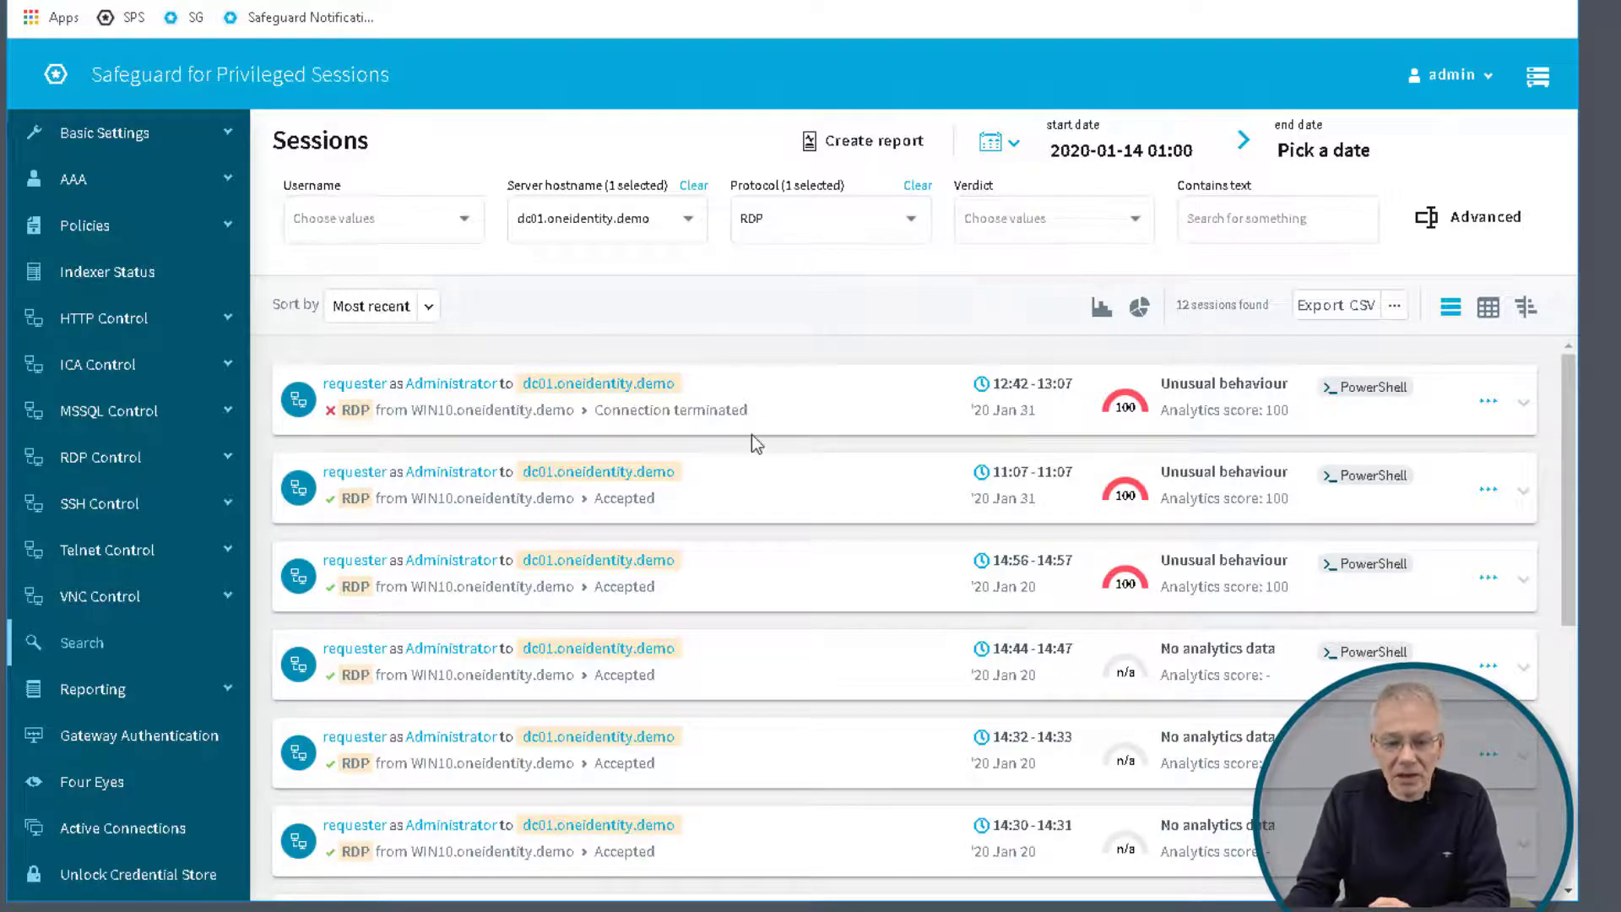
Step: Open the first RDP session's overview, scored 100 unusual with PowerShell and File Explorer events
left_click(1502, 414)
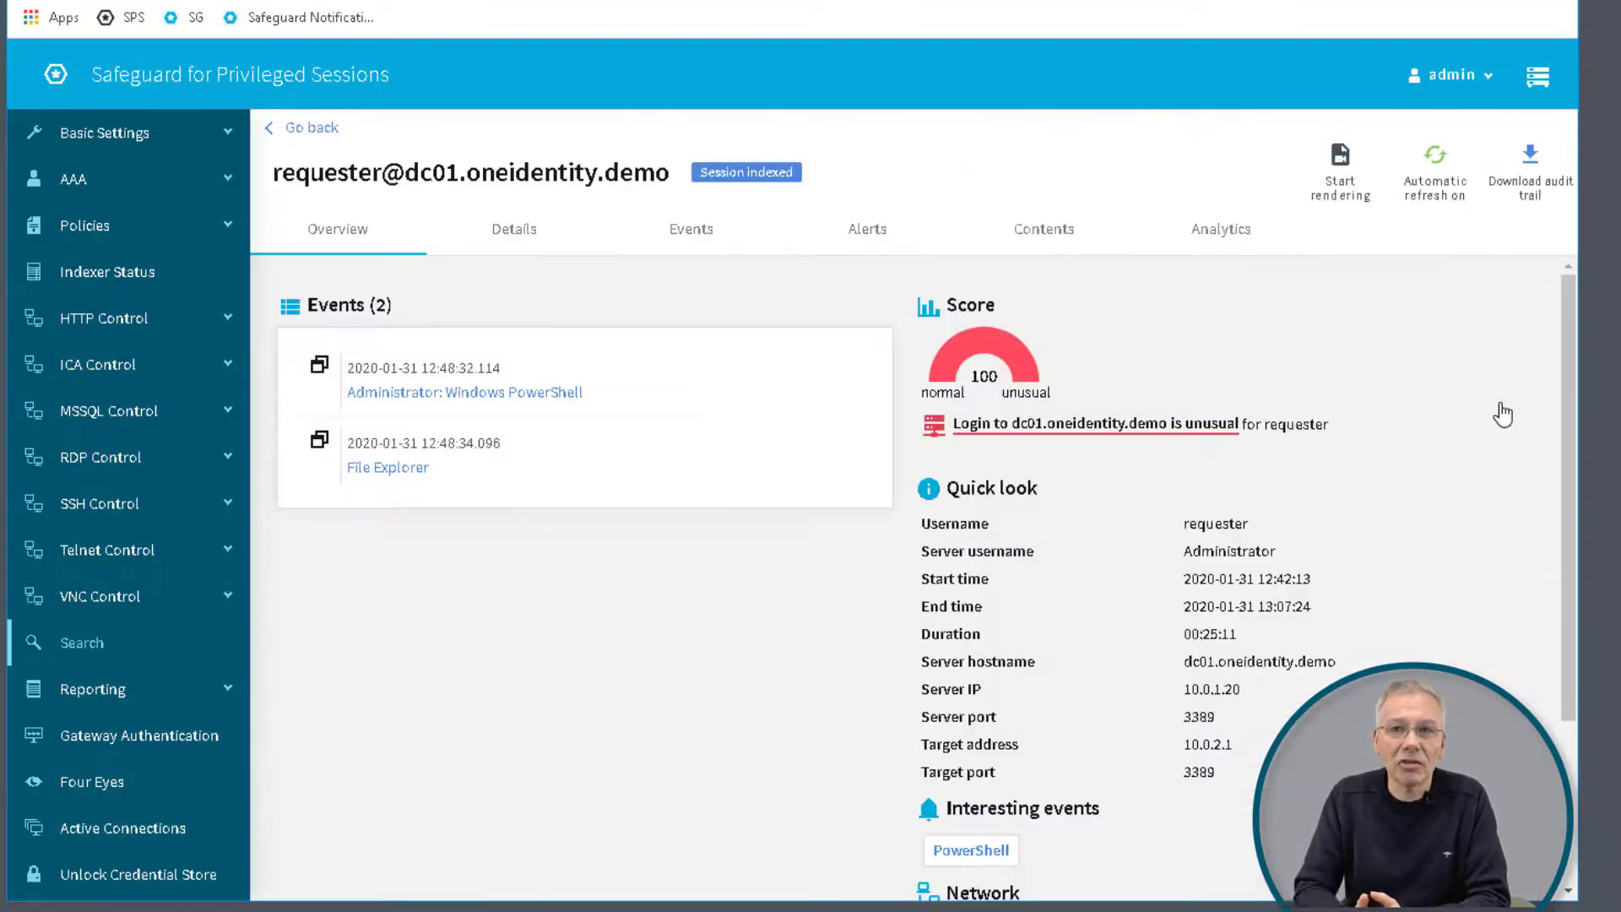